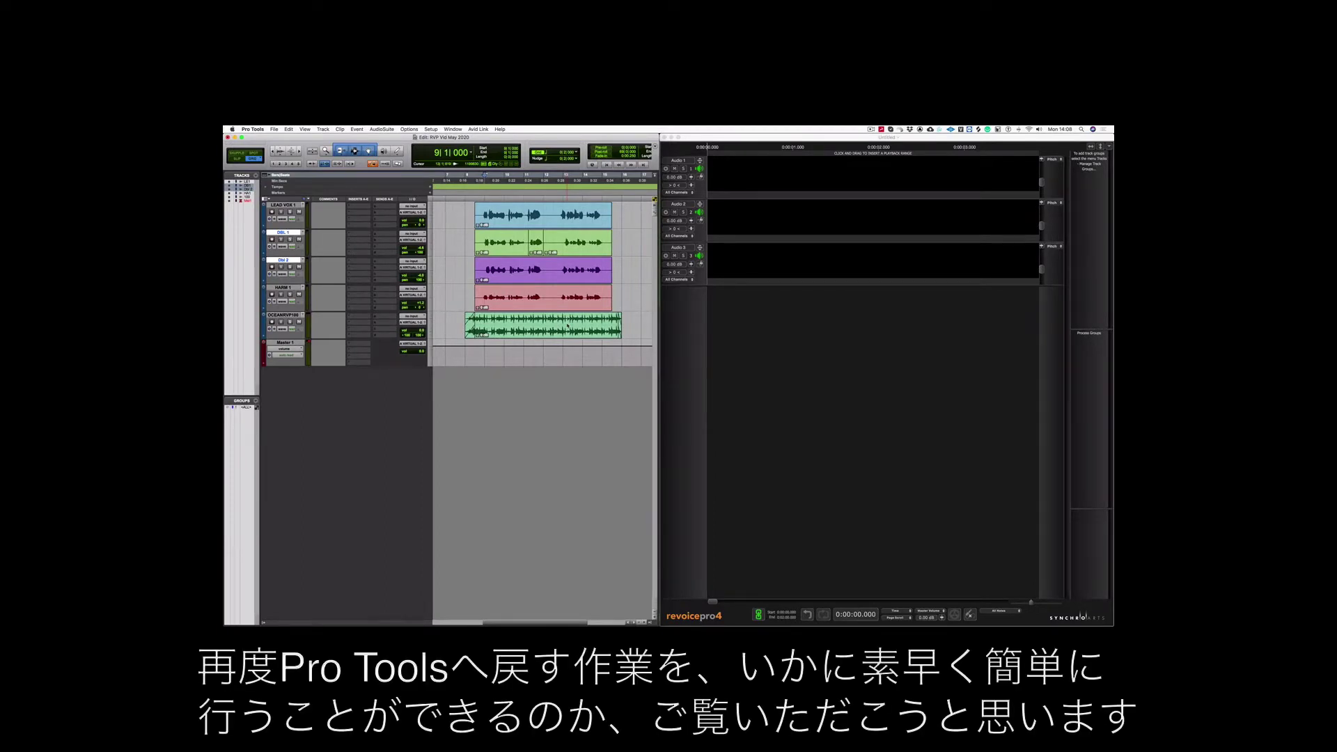
Play back the vocal tracks from bar 8, then stop.
click(464, 272)
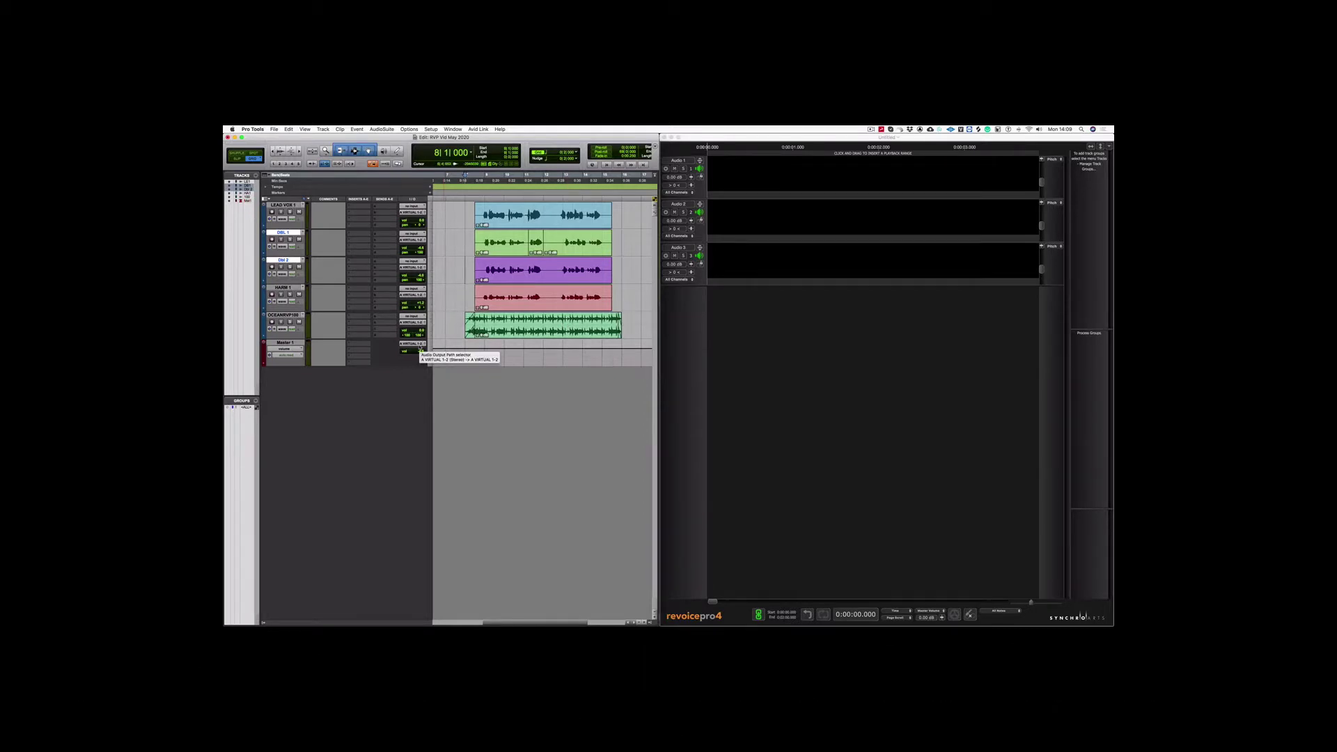
key(space)
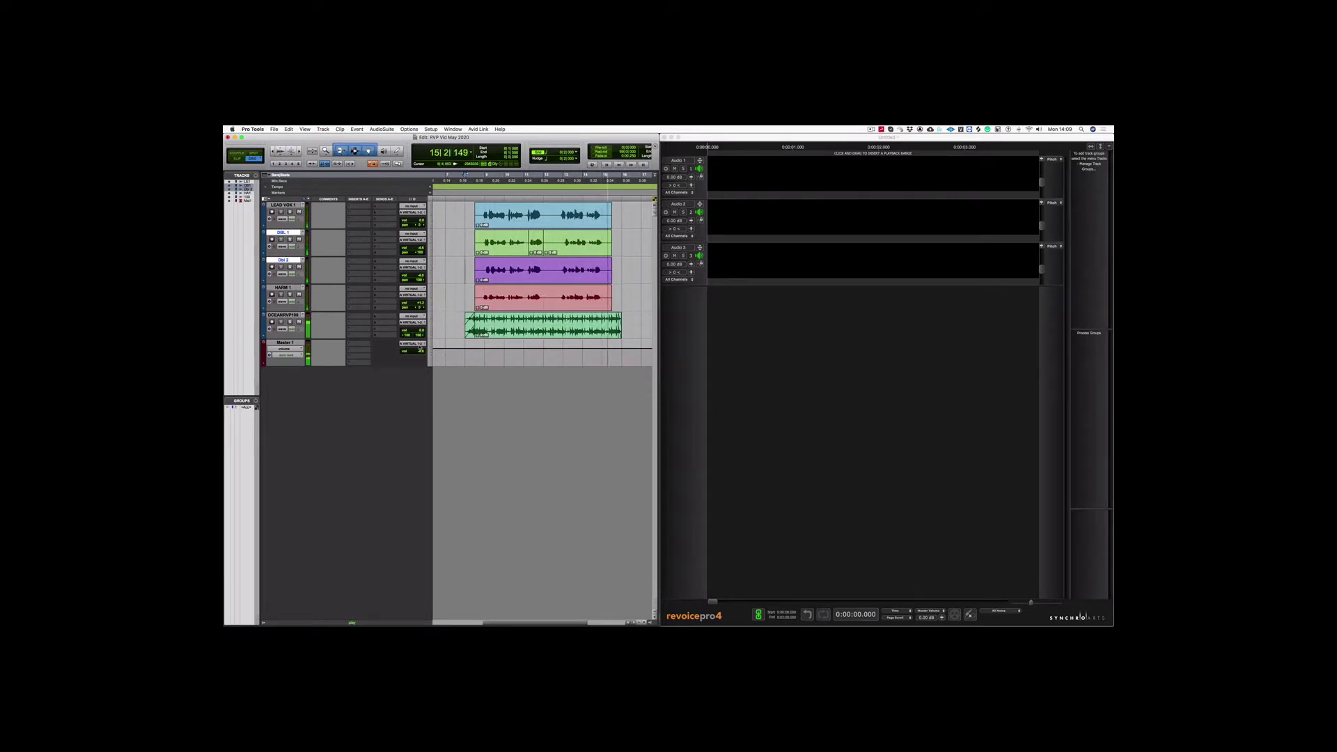
key(space)
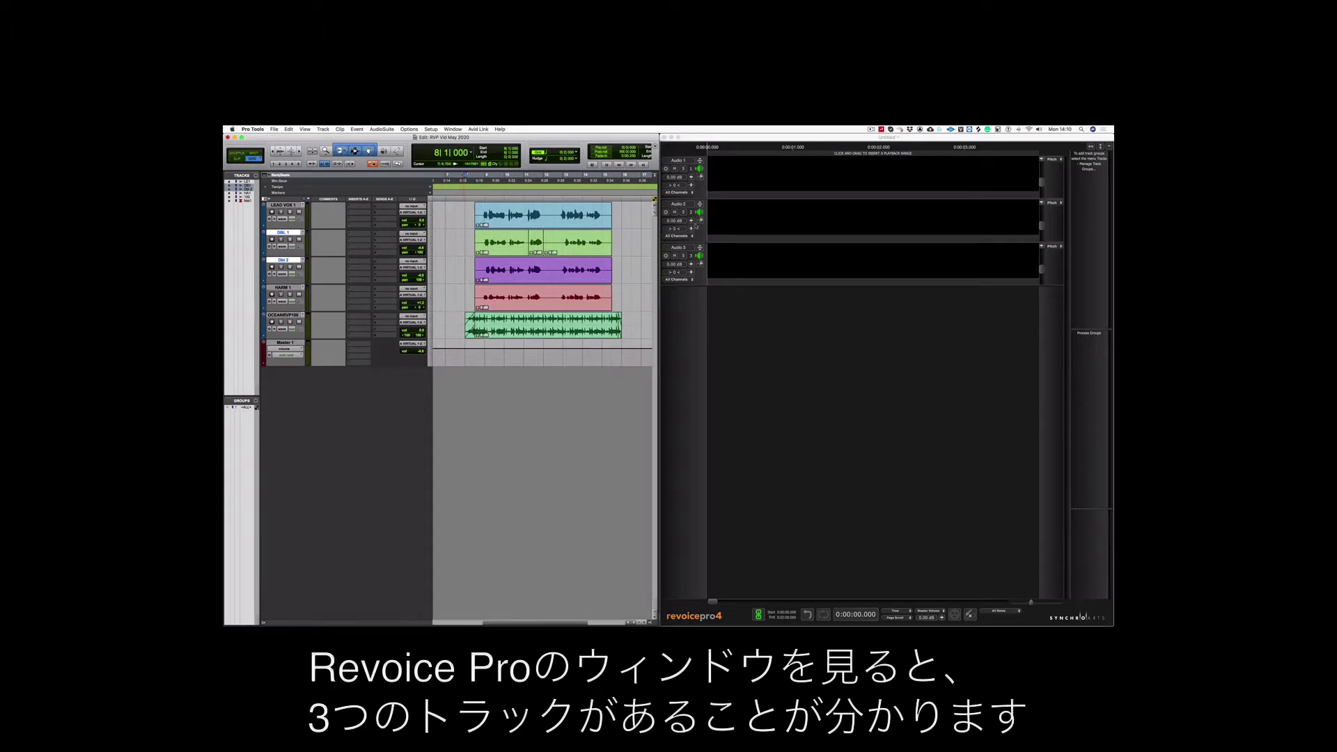
Add one new empty track named Audio 4.
right_click(681, 299)
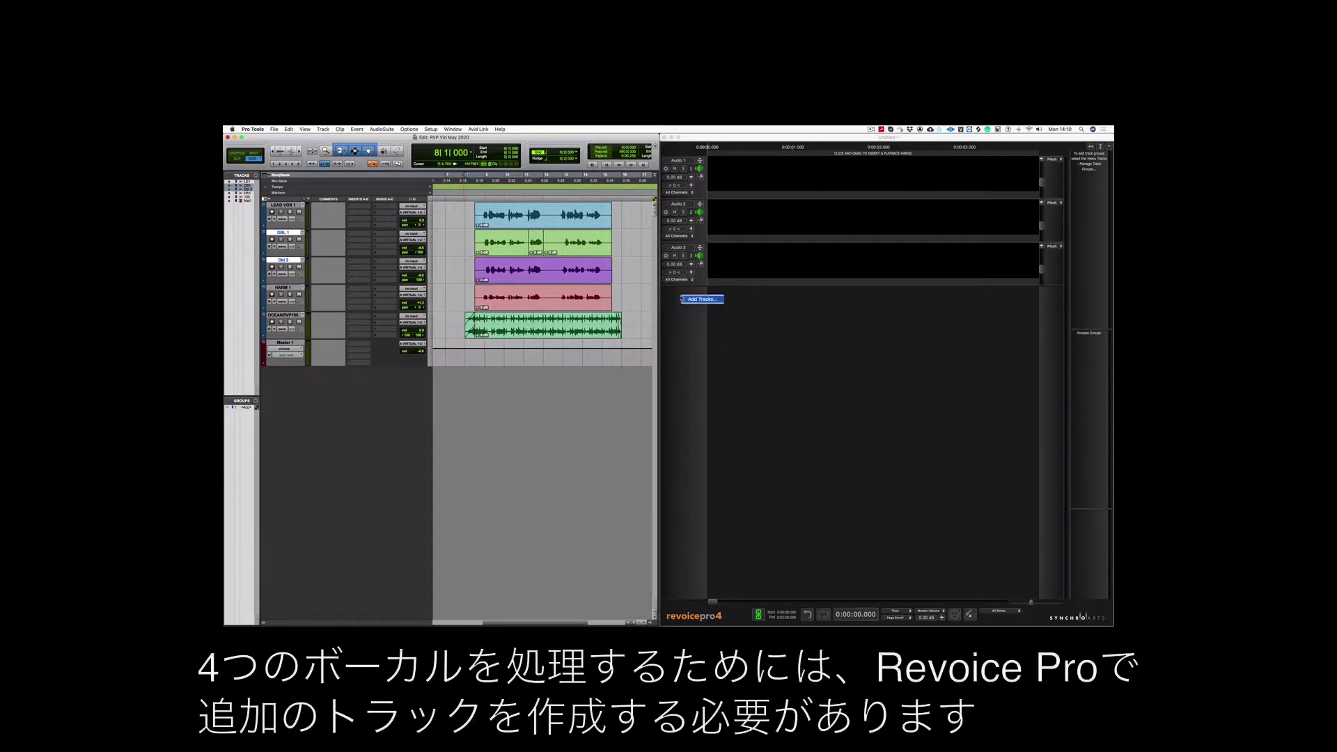
click(701, 299)
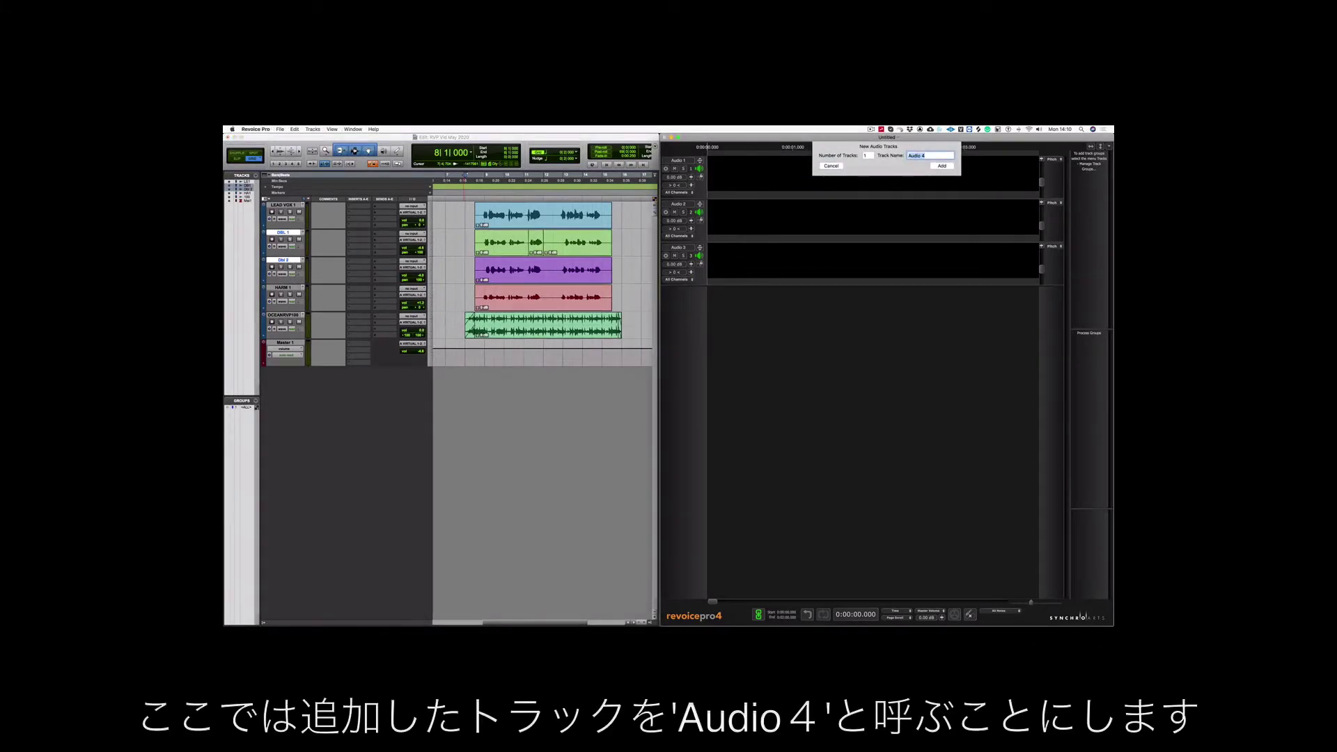
key(Return)
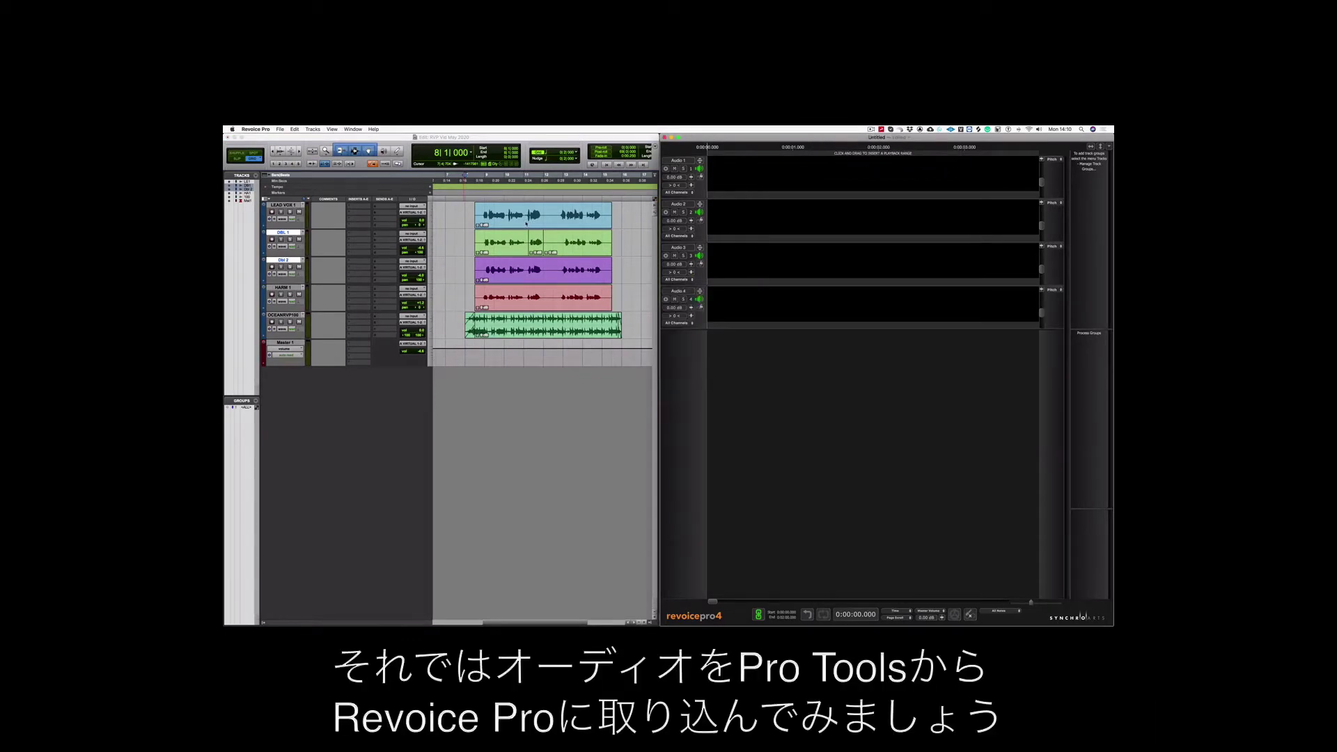
Open the Revoice Pro Link plugin from Pro Tools' AudioSuite > Other menu.
click(385, 137)
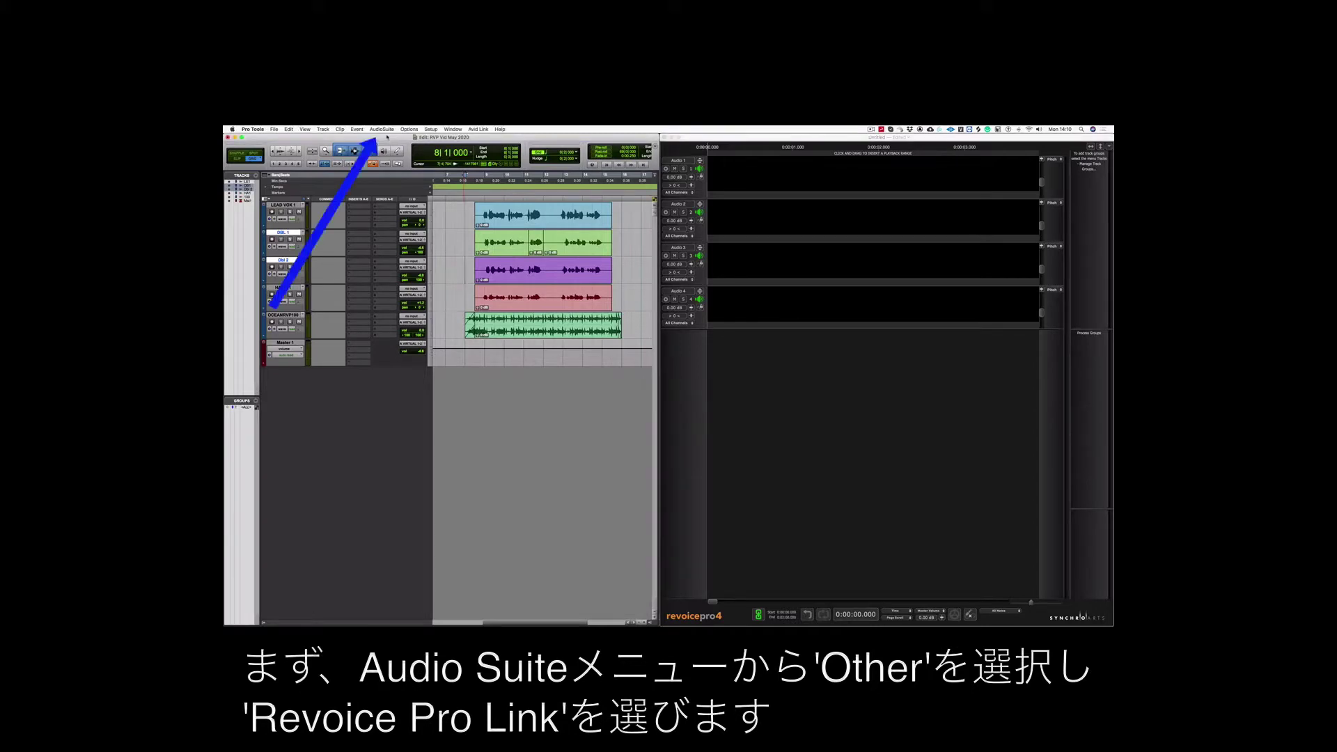
click(383, 130)
mouse_move(385, 218)
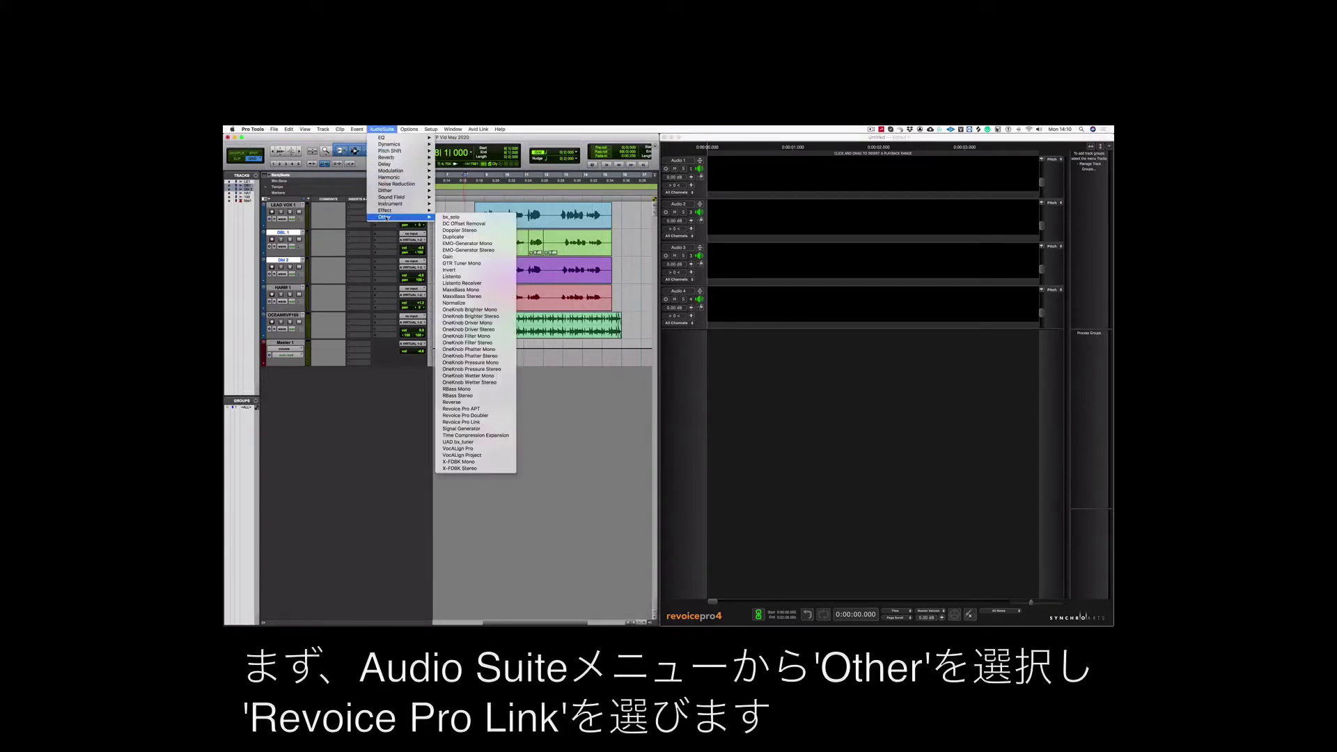
click(486, 425)
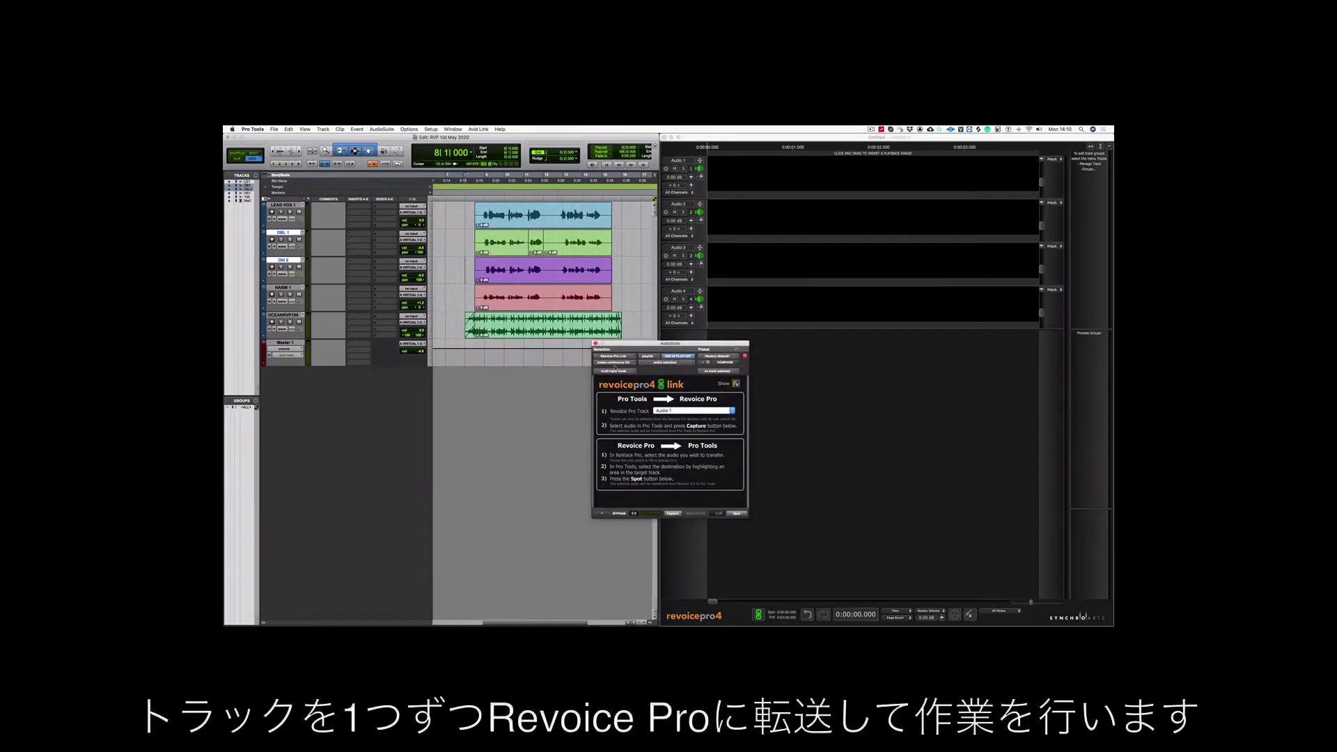
Capture the lead vocal into Audio 1 and both DBL 1 clips into Audio 2.
click(521, 224)
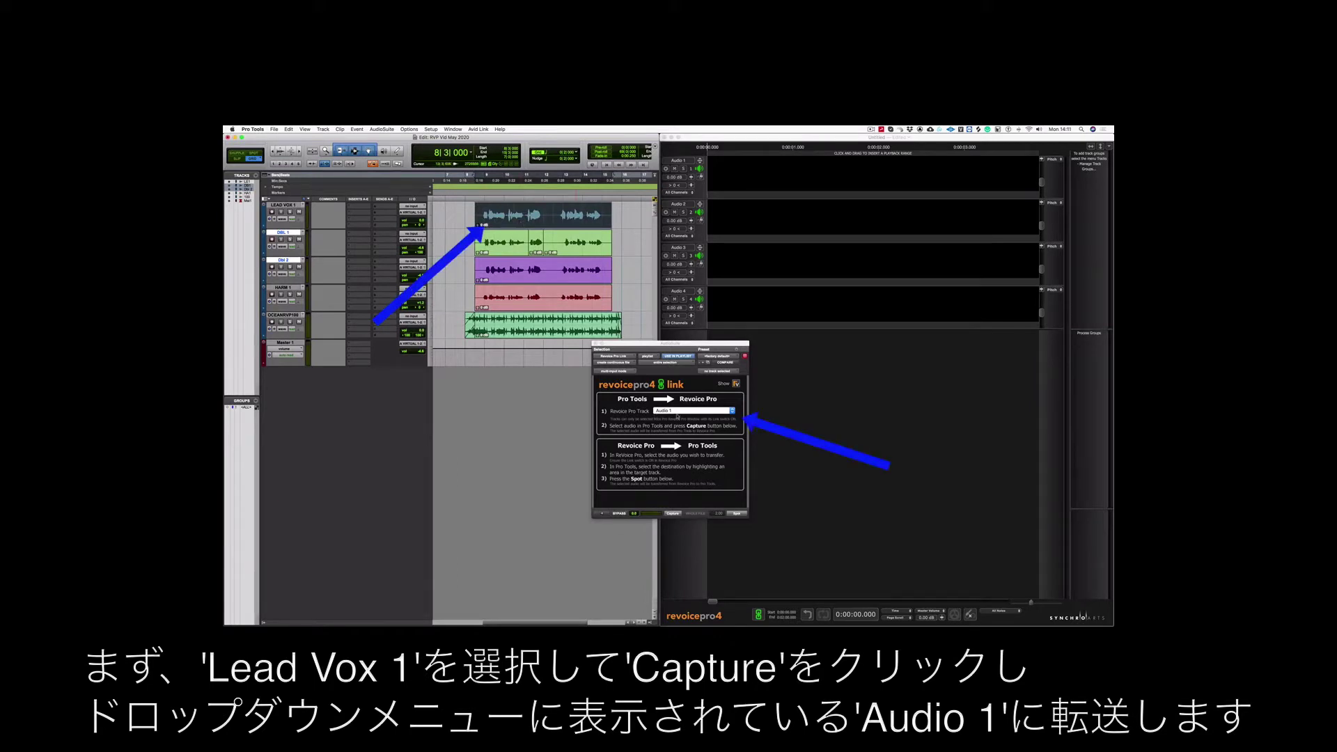
click(671, 514)
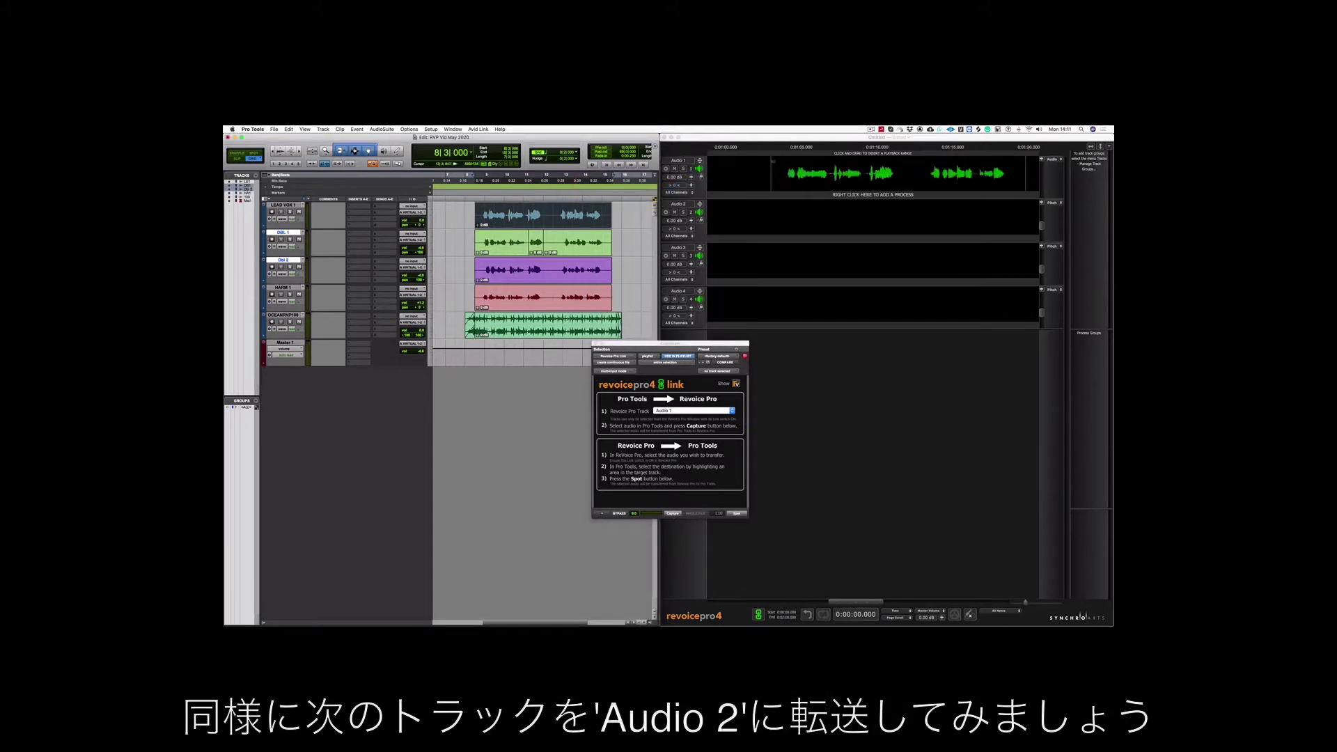
click(561, 250)
shift+click(506, 248)
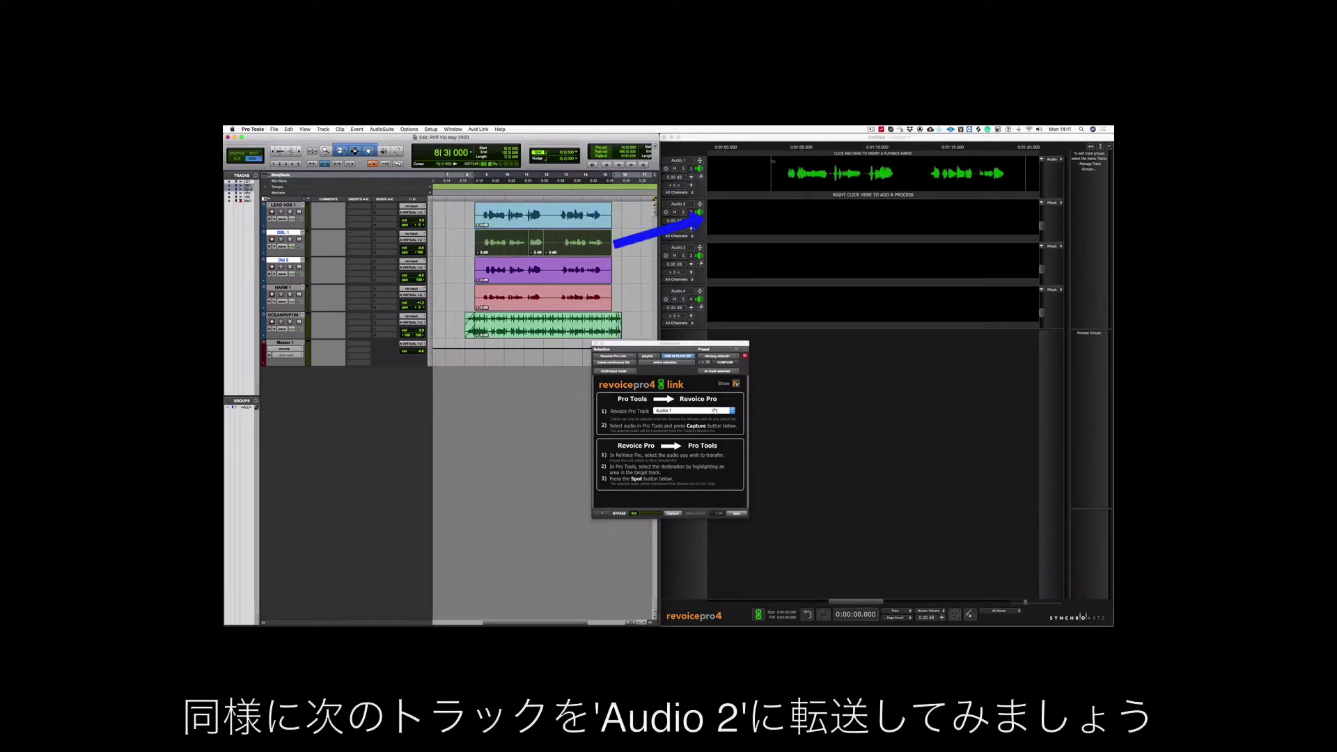
click(693, 411)
click(694, 418)
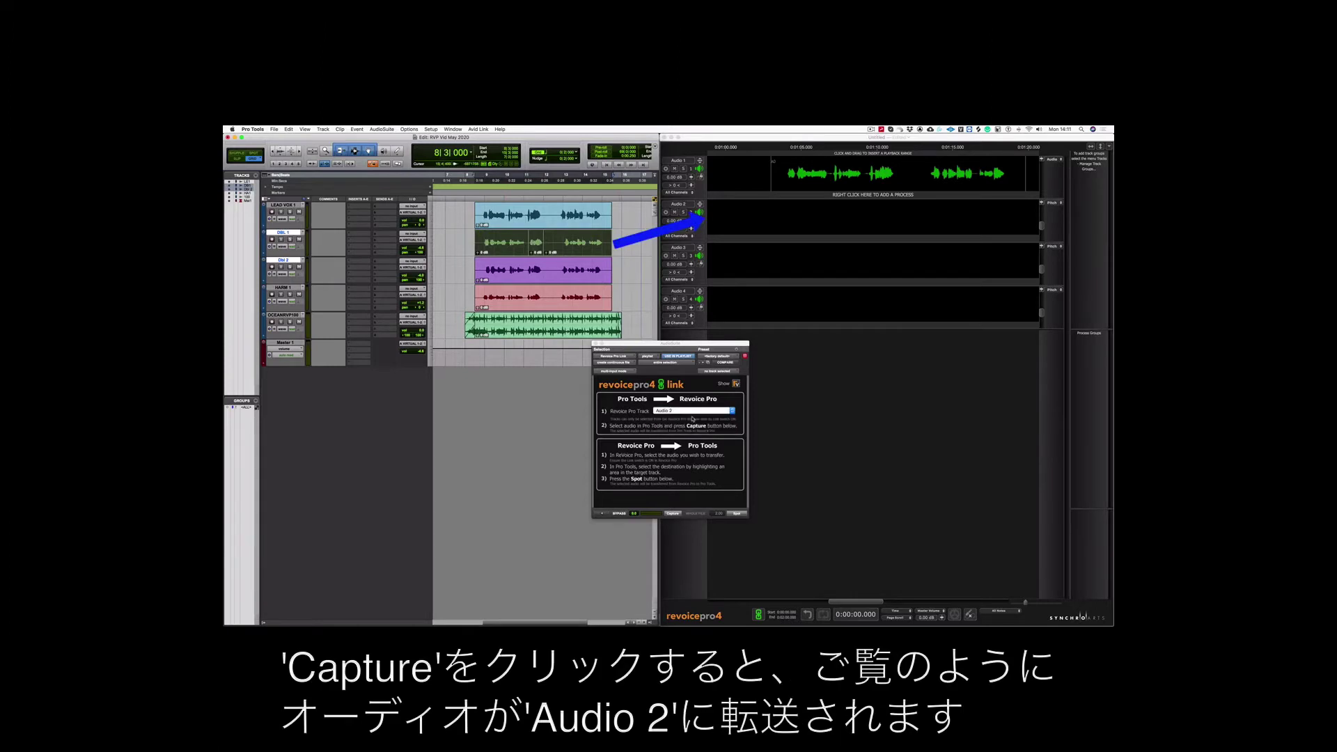
click(673, 514)
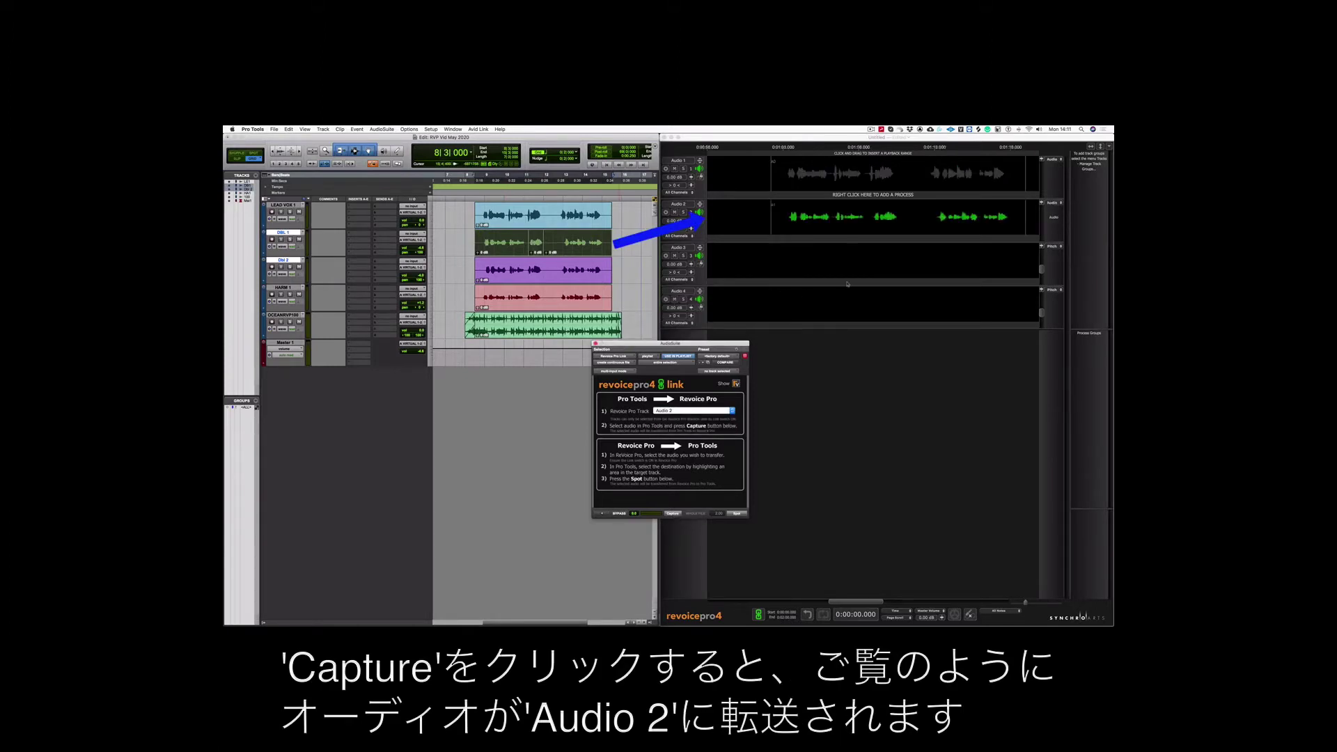
Capture the purple Dbl 2 clip into Audio 3 and the red harmony clip into Audio 4.
click(555, 280)
click(675, 411)
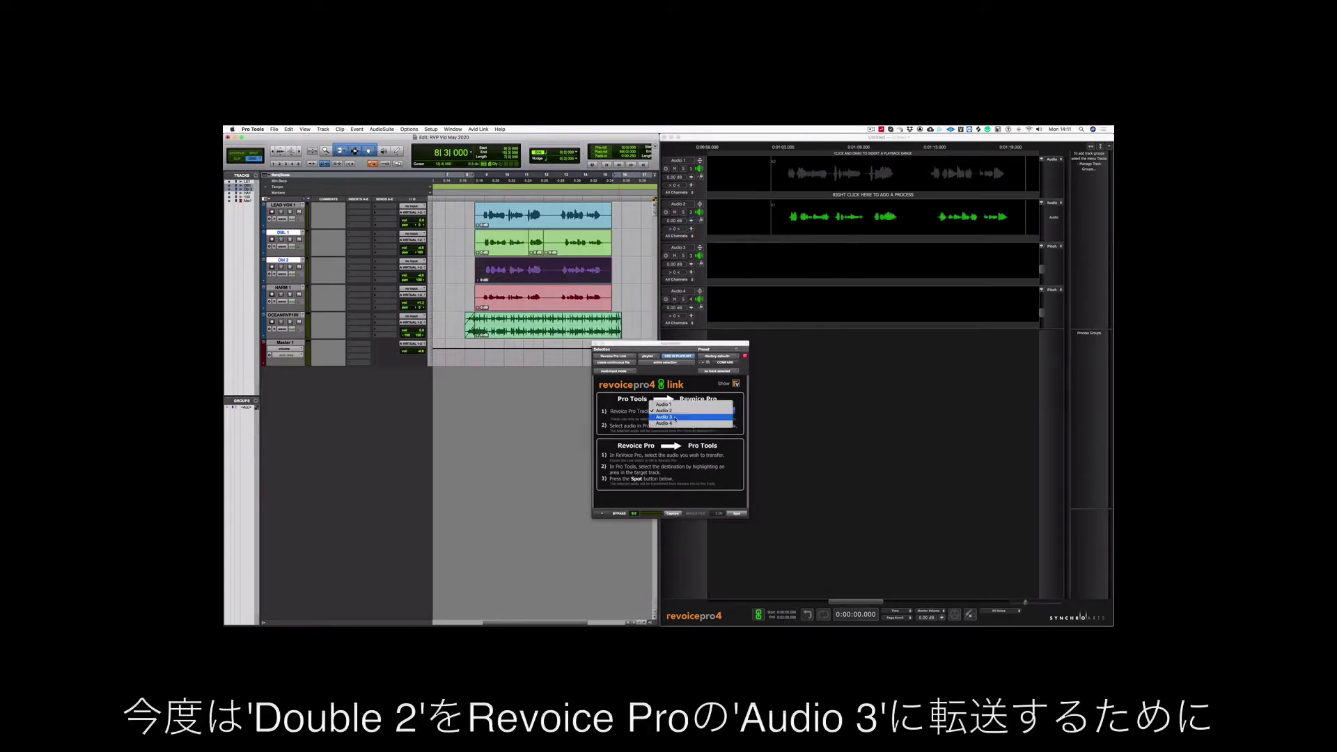
click(675, 417)
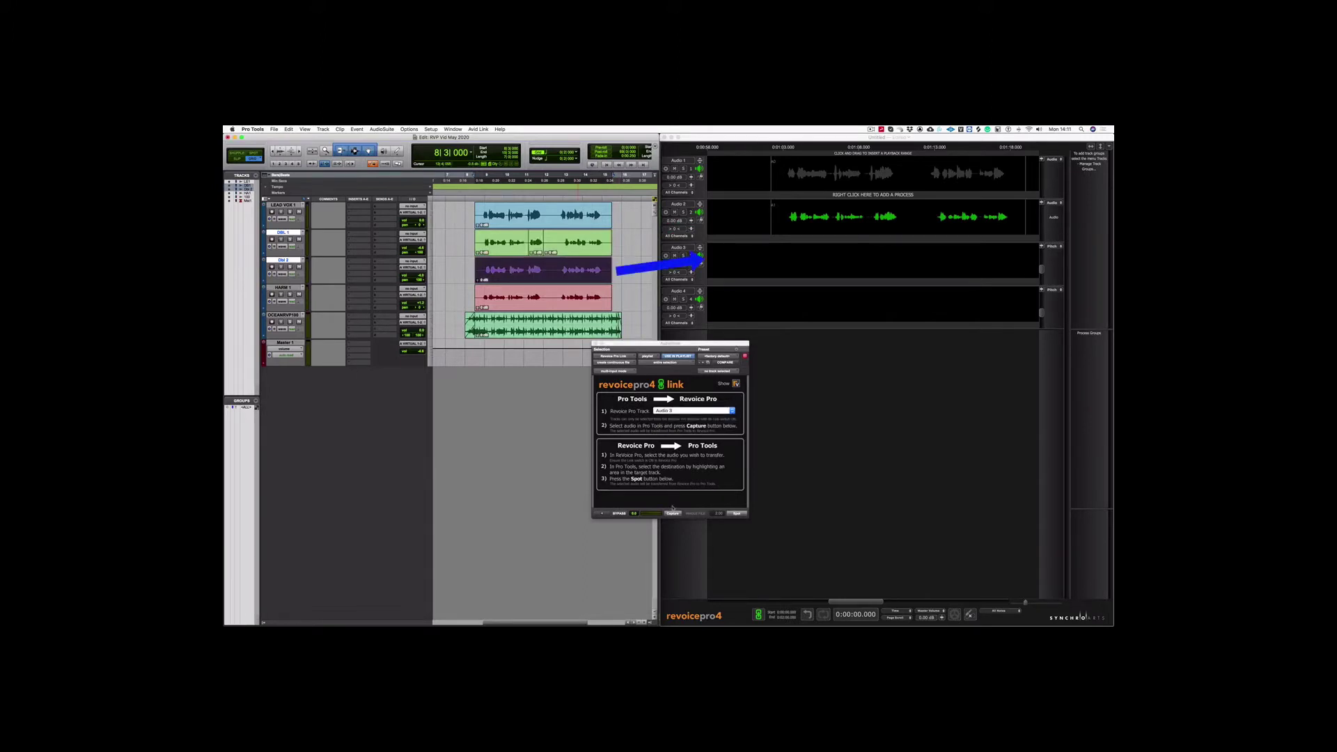
click(673, 514)
click(540, 304)
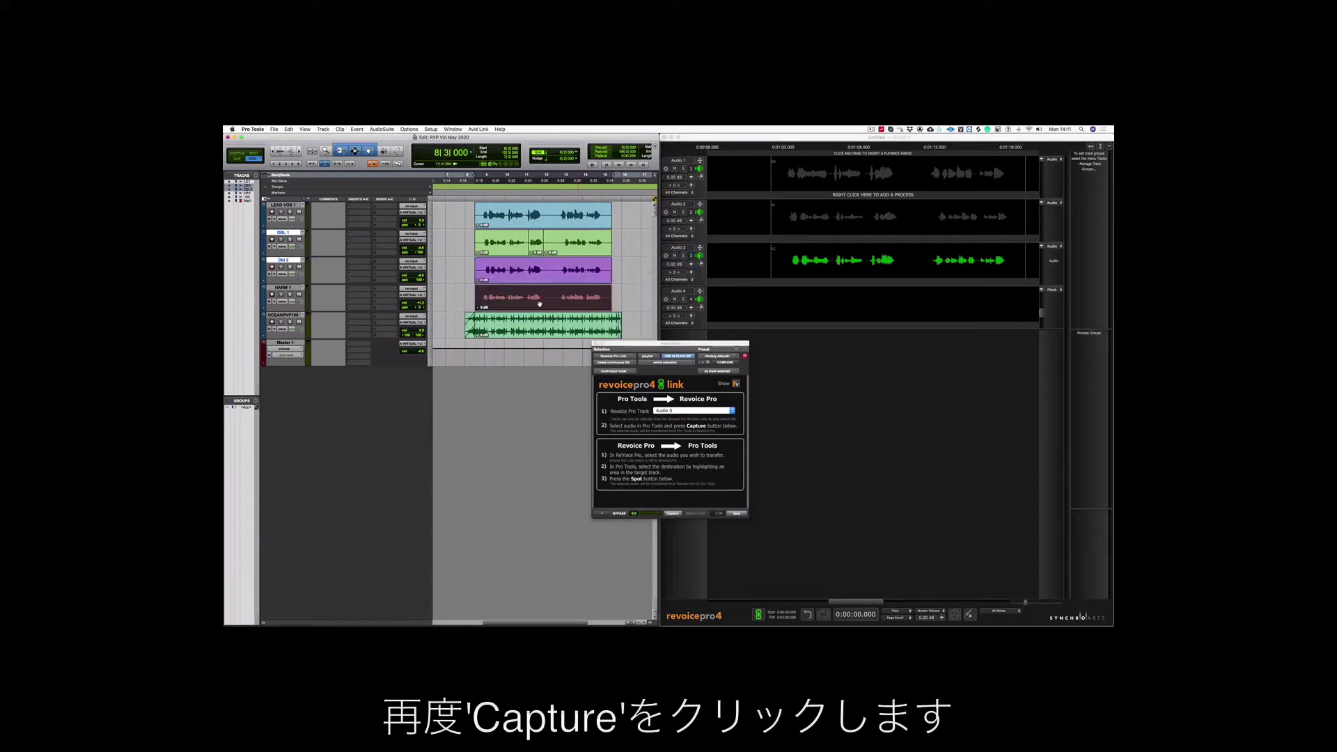
click(693, 411)
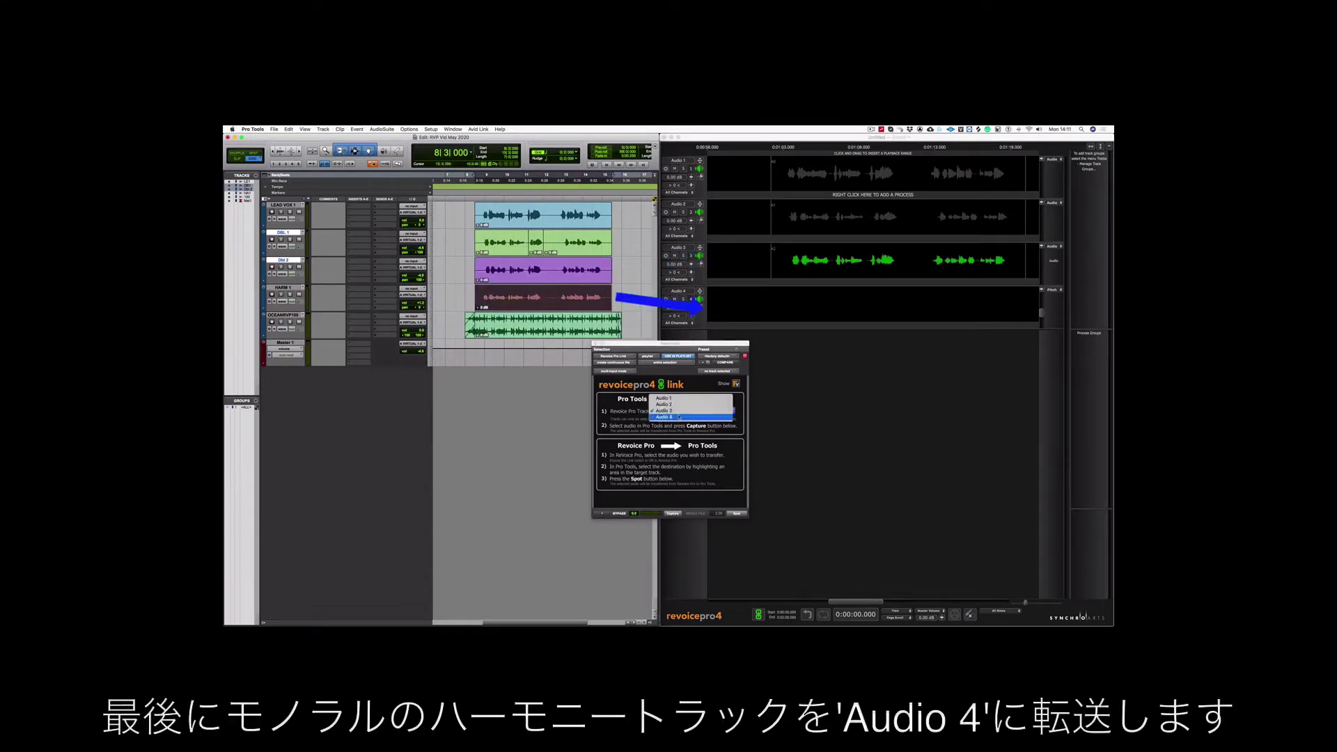
click(690, 420)
click(674, 514)
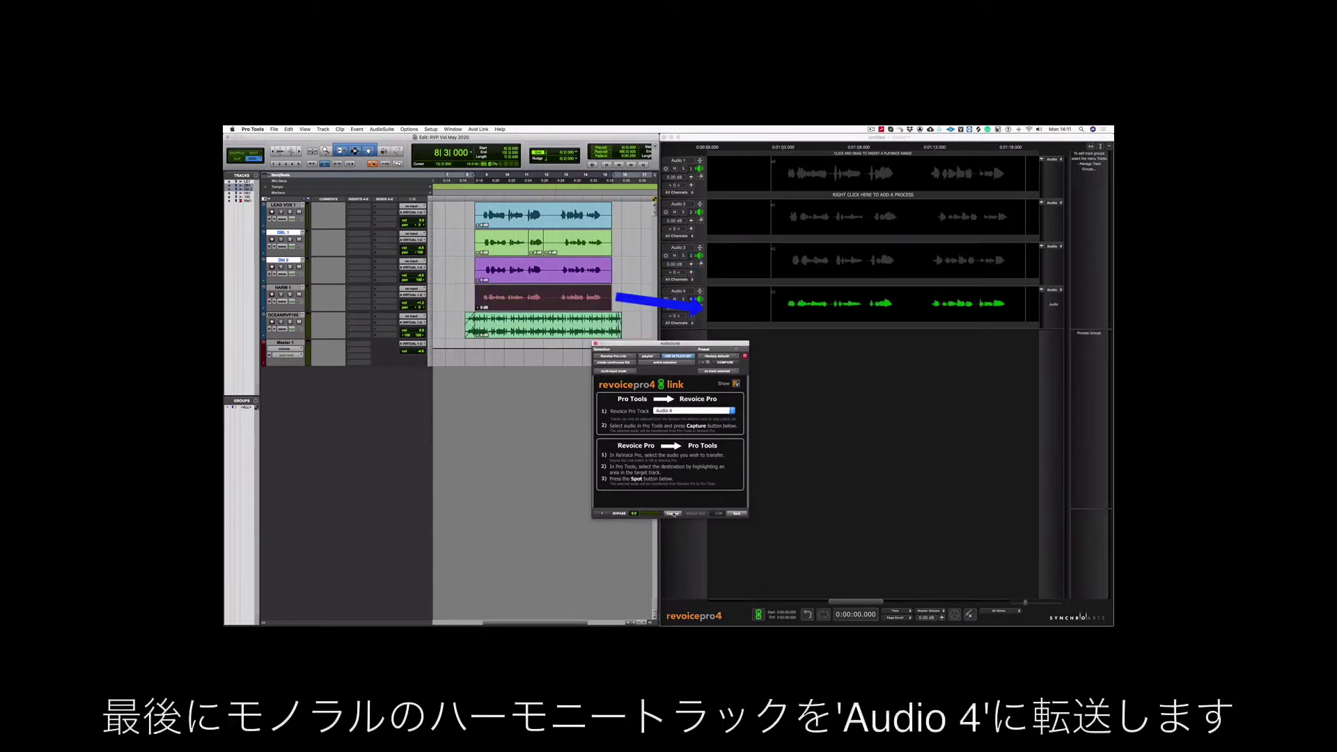
click(661, 271)
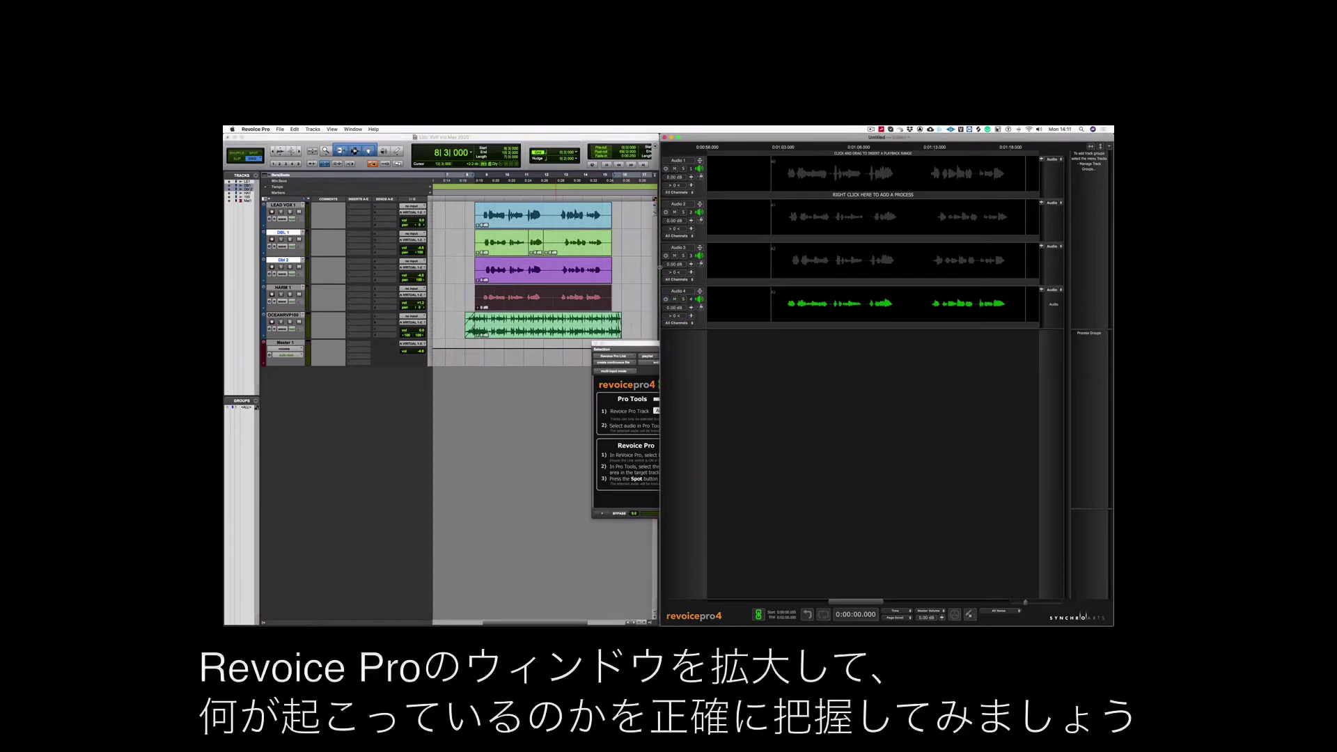
Widen the Revoice Pro window, play a range of the lead, and add a Warp to Audio 1.
drag(660, 267, 223, 251)
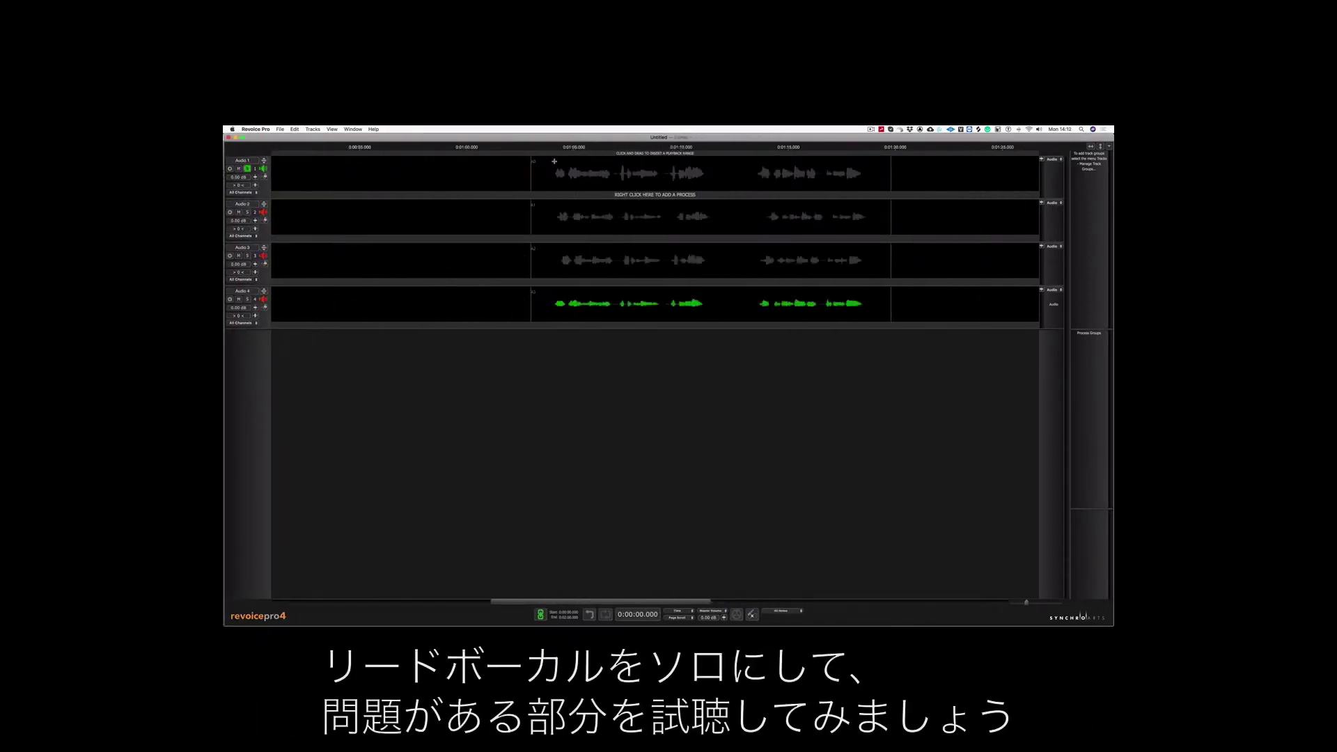
drag(532, 152, 890, 152)
click(642, 260)
key(space)
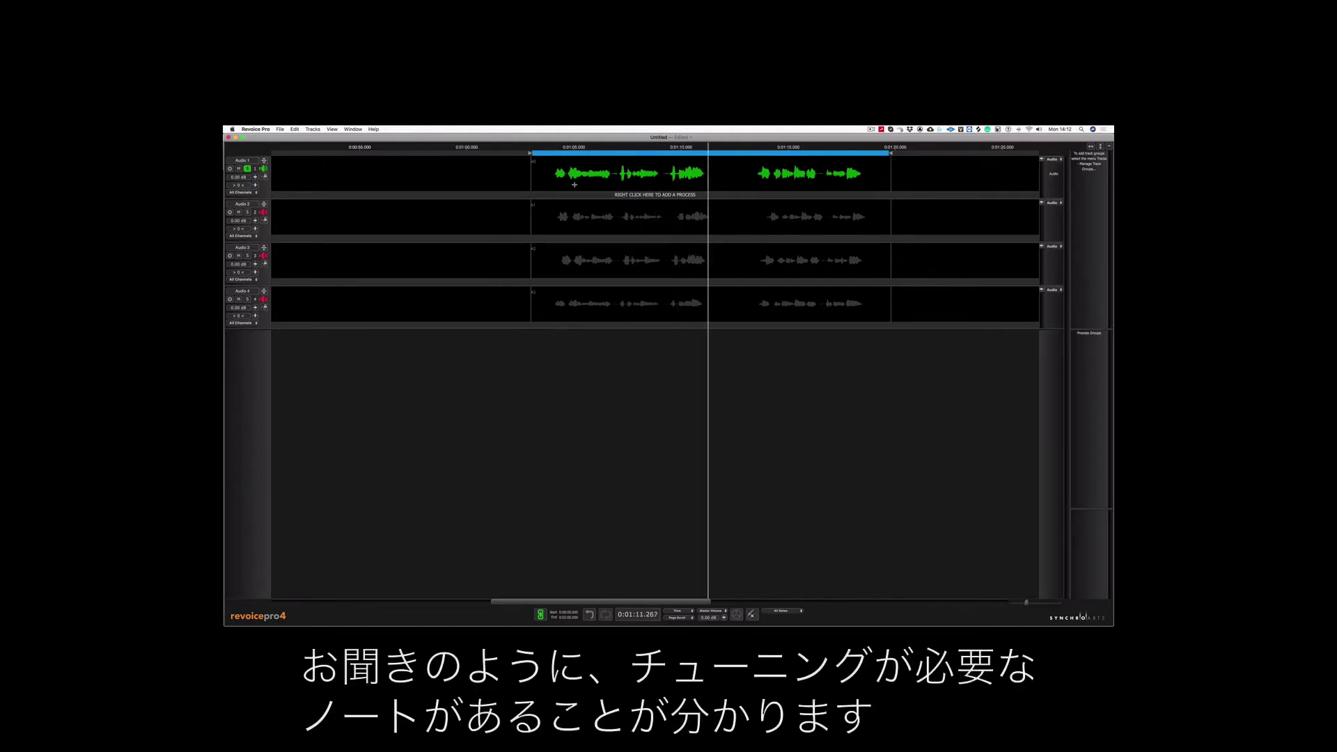
key(super+w)
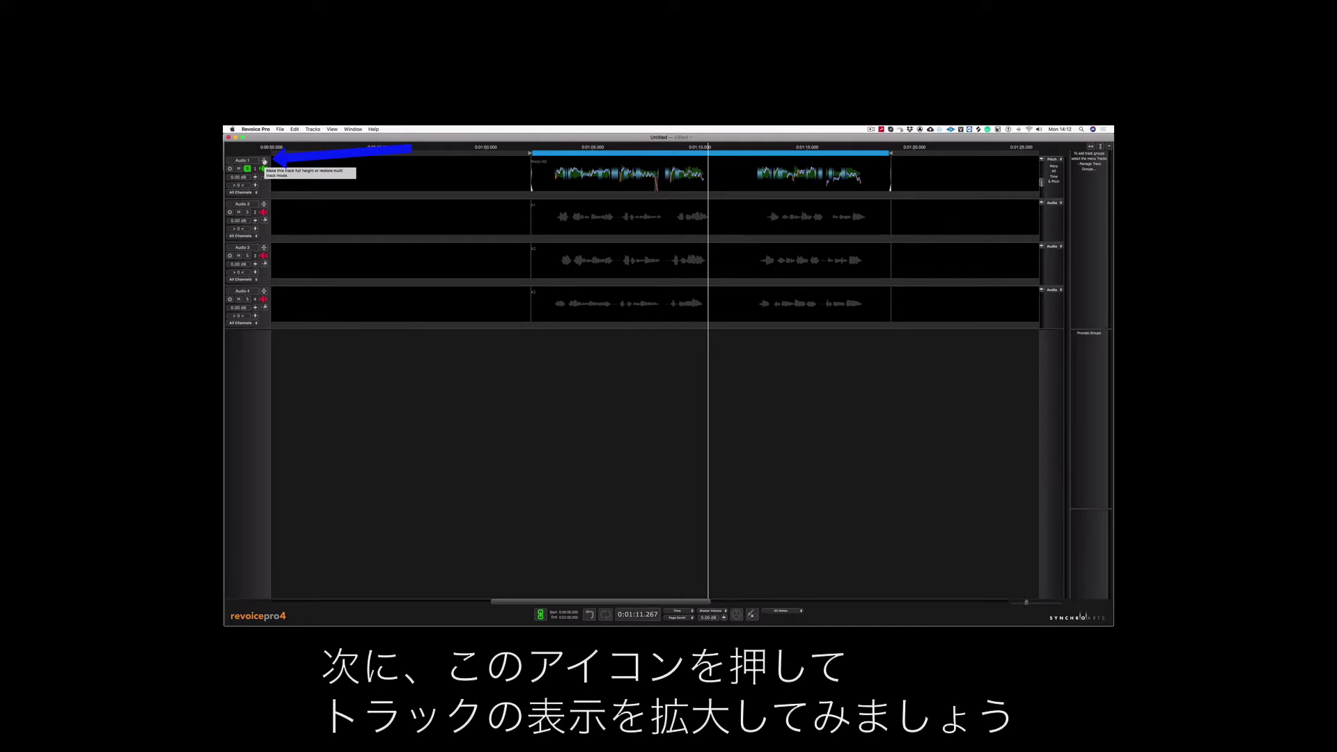
Expand Audio 1, play the lead, and snap the sour note up by a semitone.
click(264, 161)
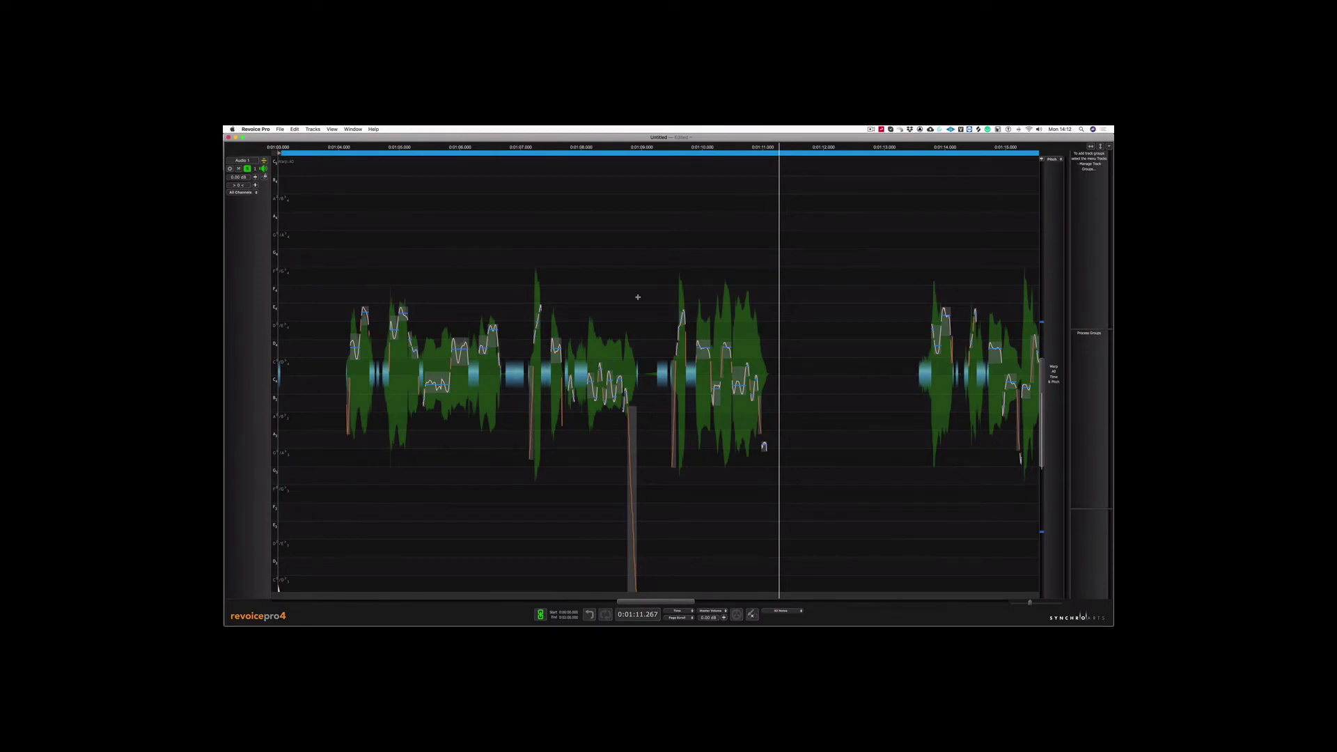
key(space)
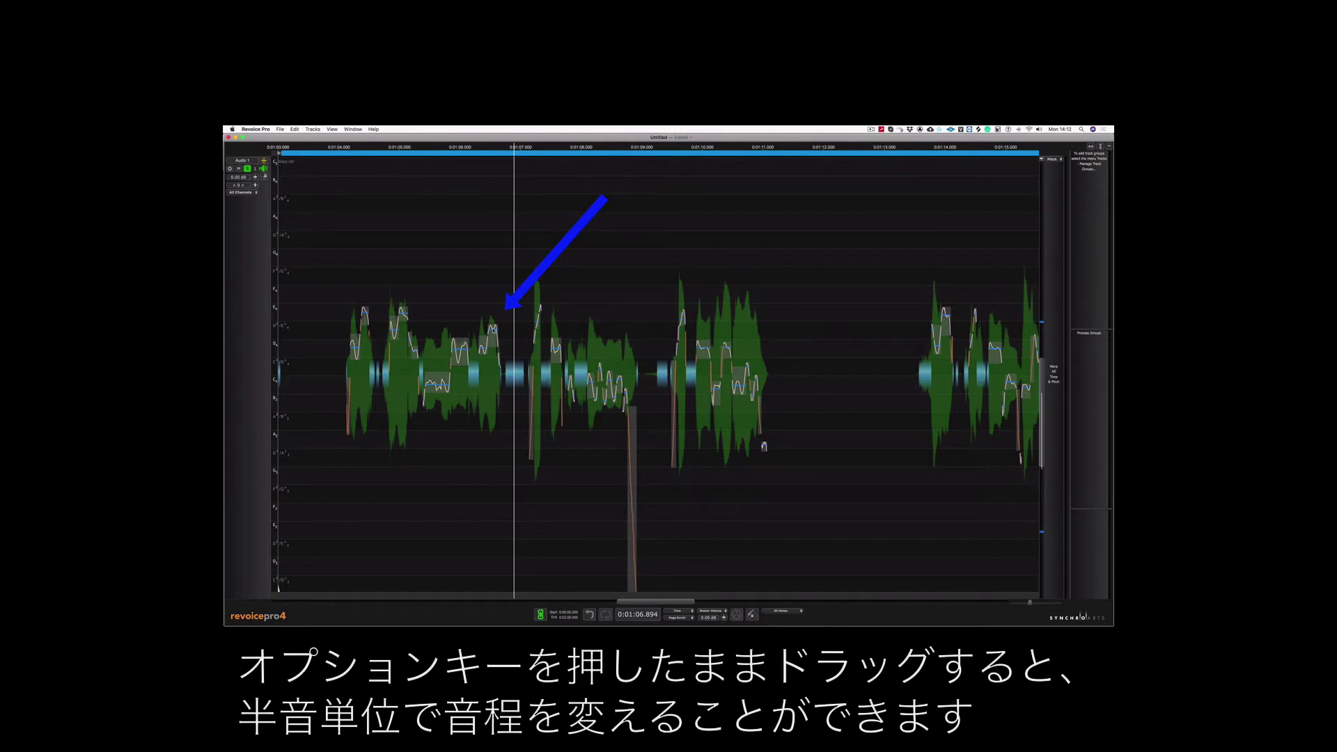
drag(493, 324, 490, 301)
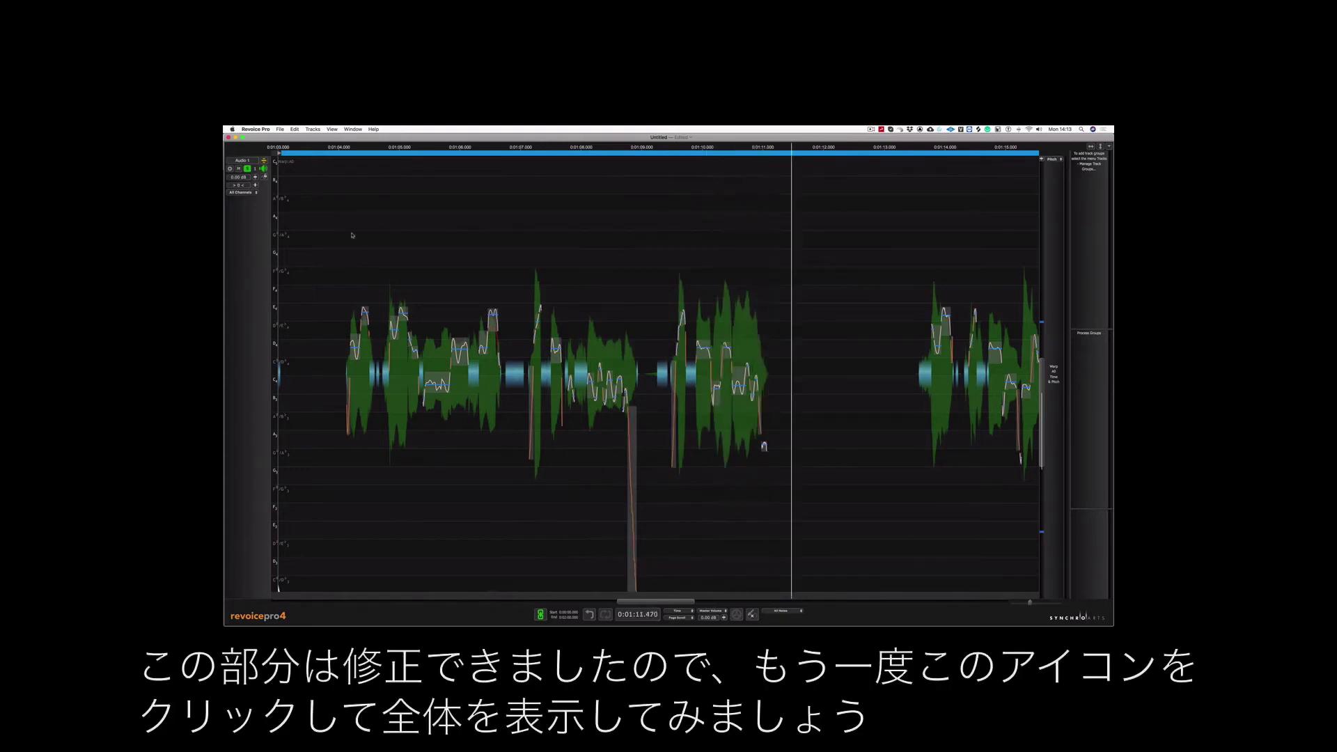
Show all four tracks zoomed to fit, solo Audio 2 and Audio 3, and play them.
click(264, 161)
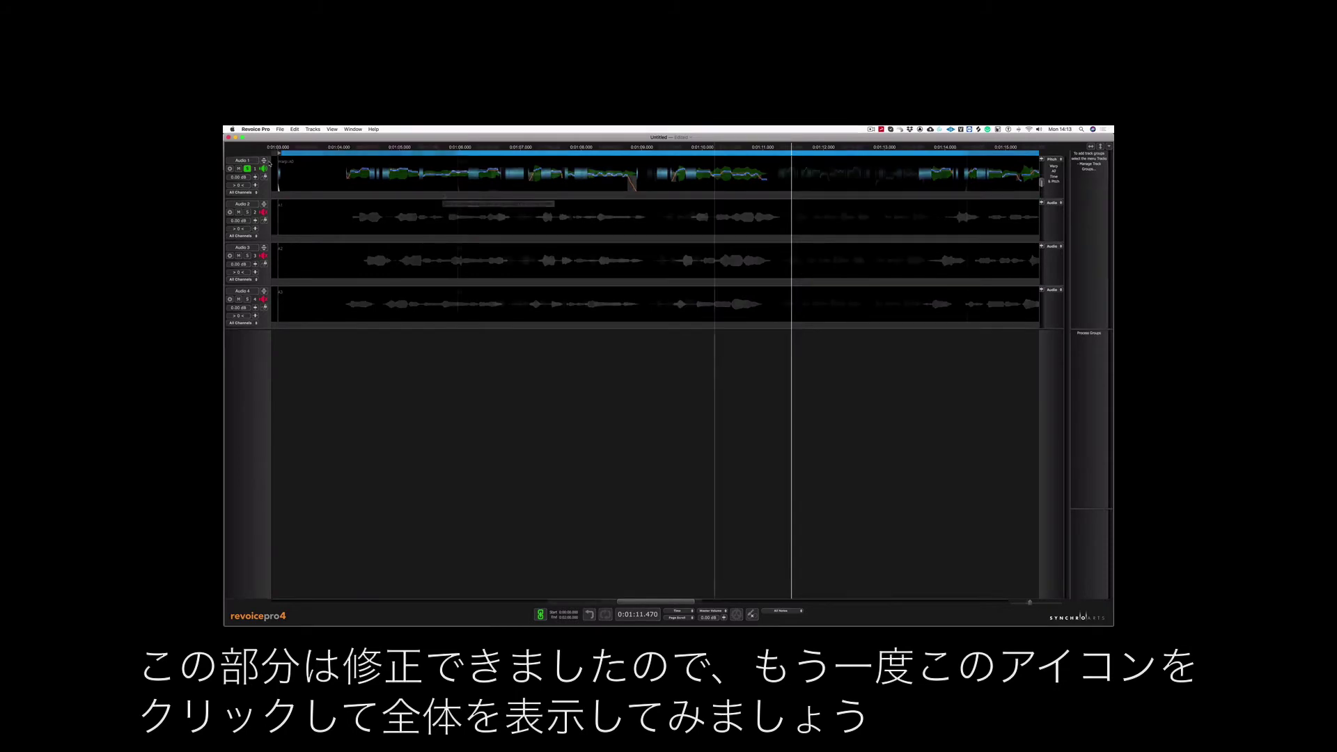
click(265, 162)
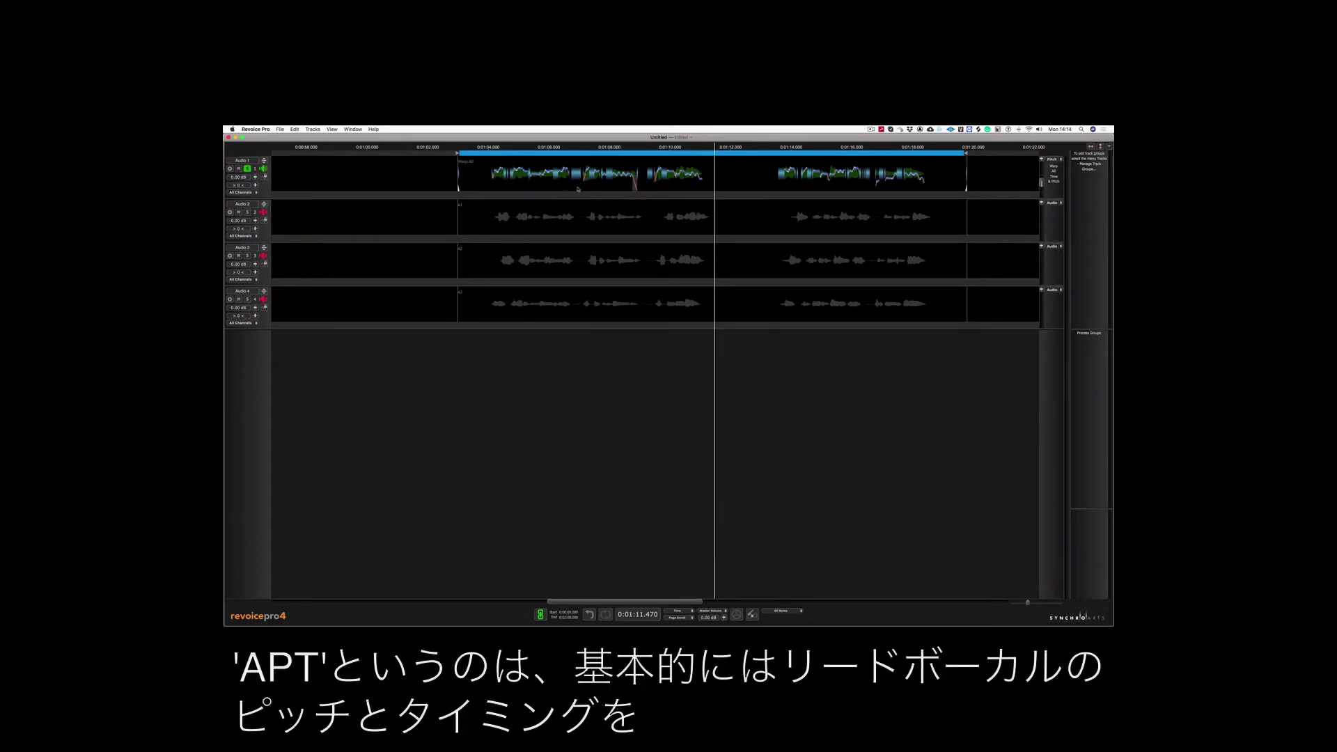
click(247, 255)
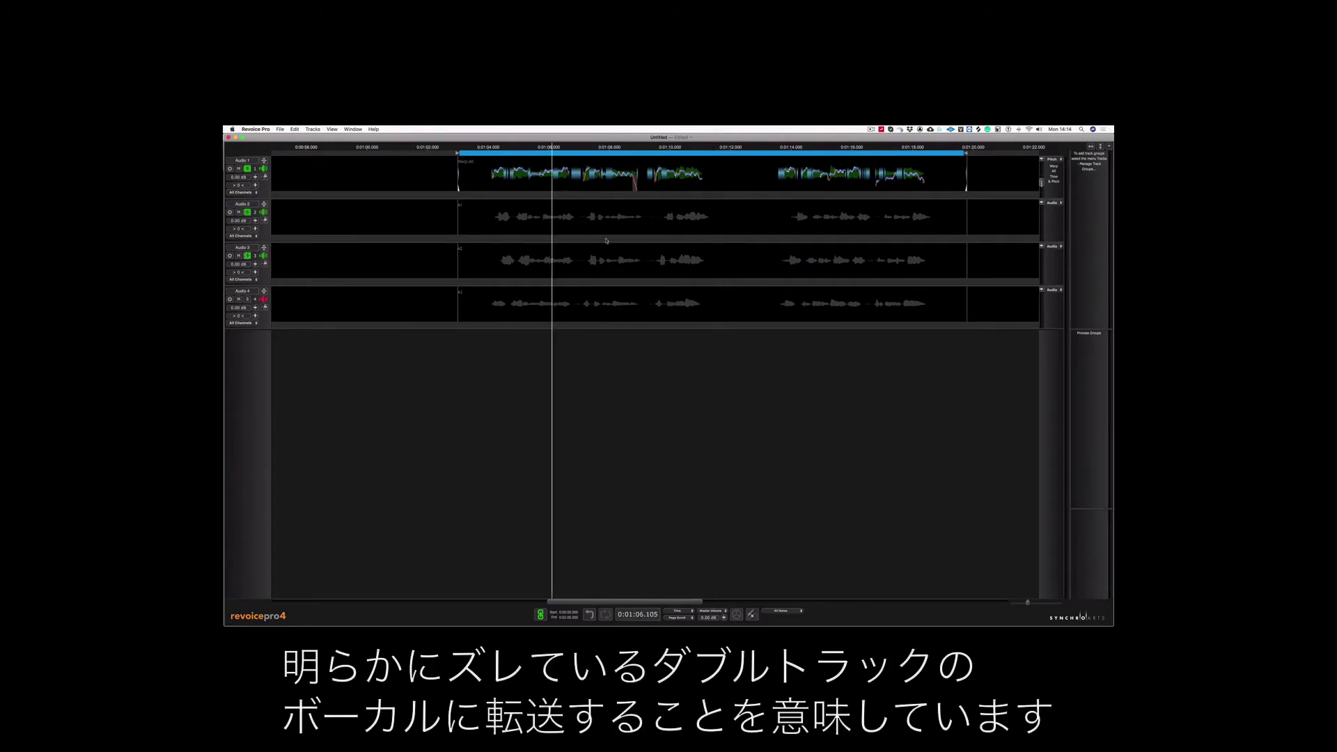
key(space)
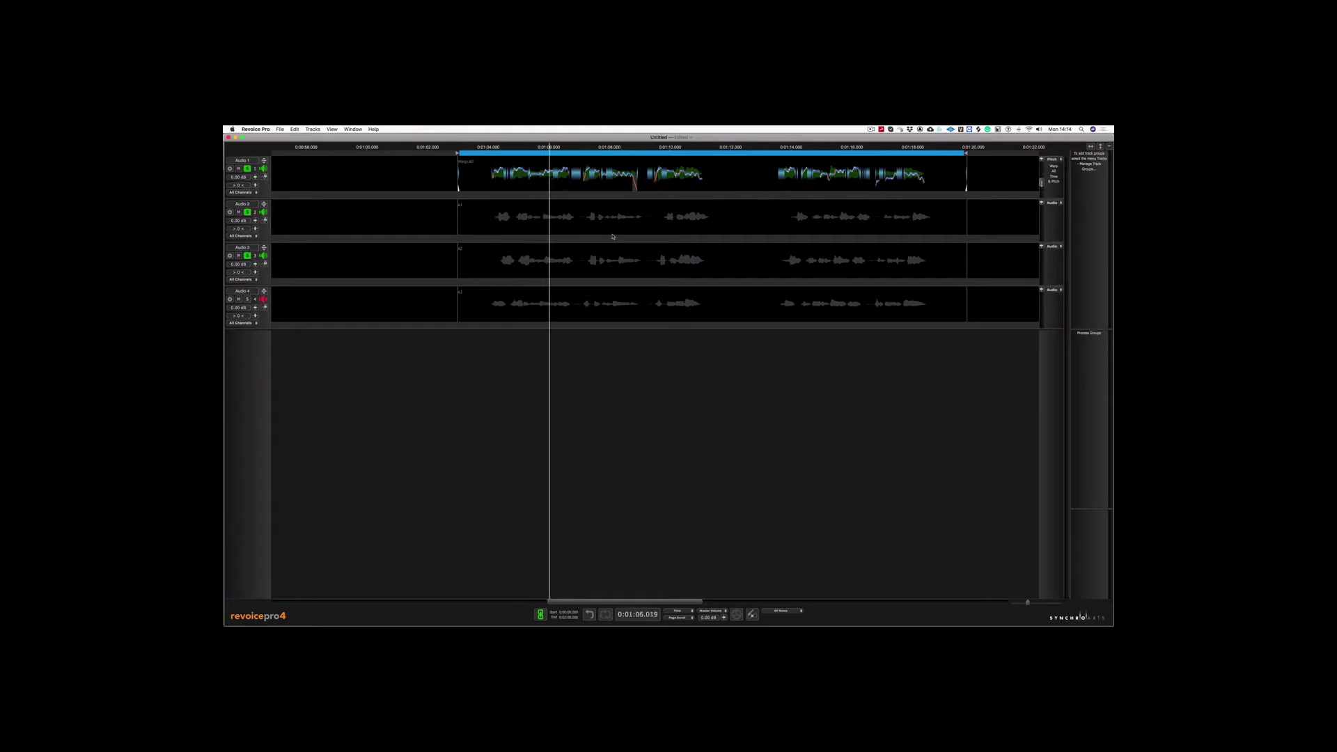
Create 2 APT processes from Audio 2 using the Vocal slightly loose preset.
right_click(613, 237)
right_click(612, 197)
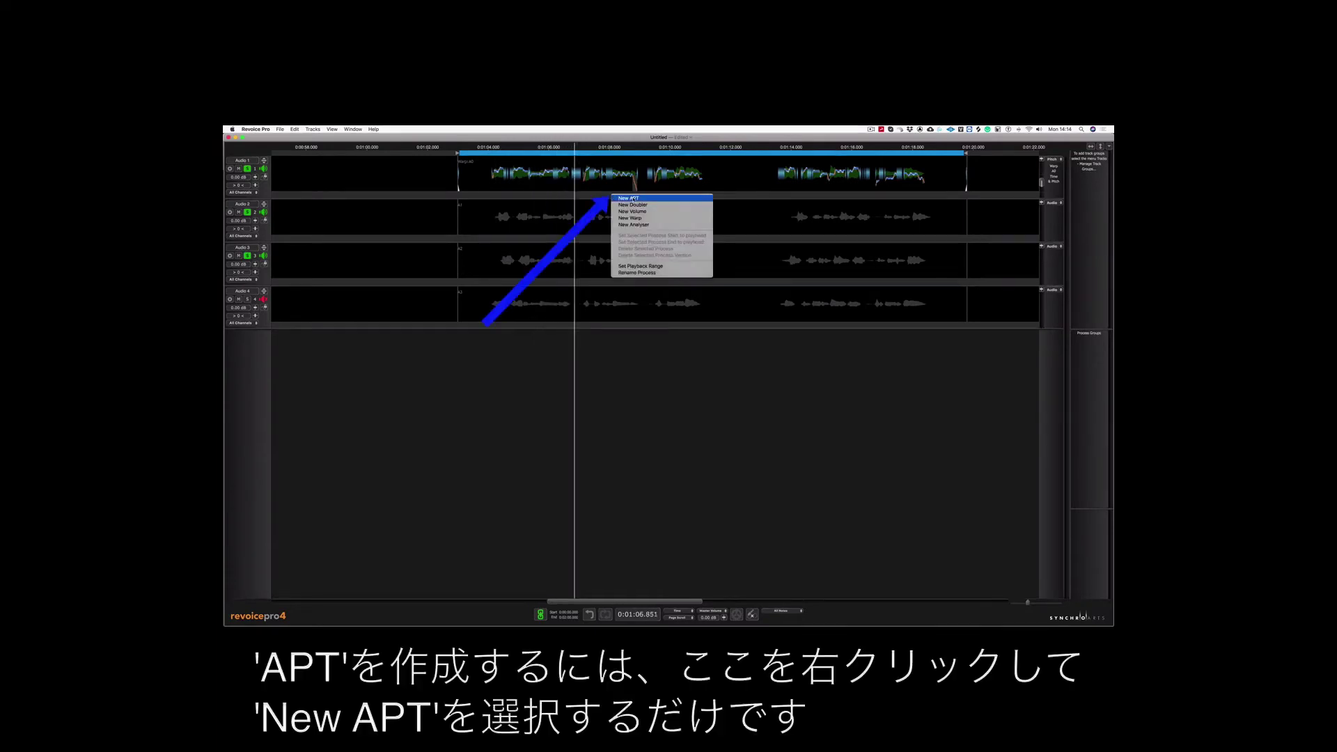
click(633, 199)
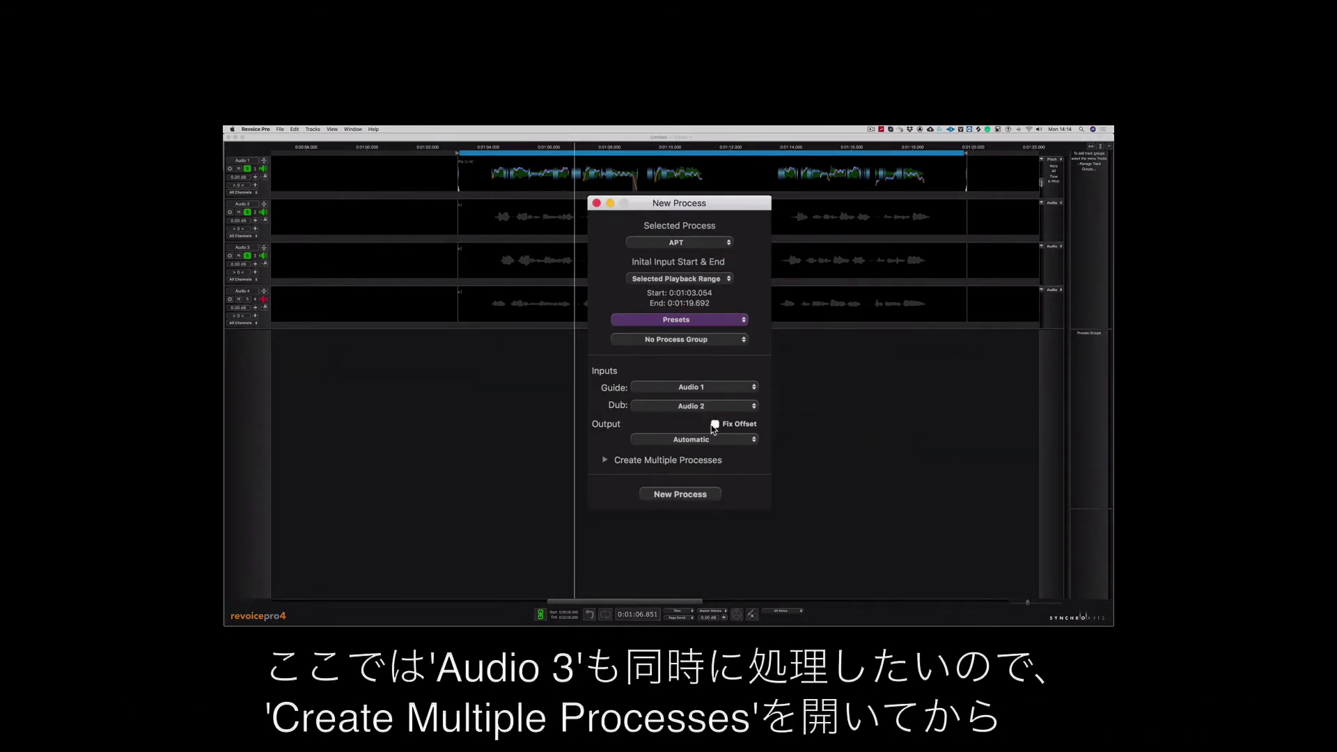
click(605, 461)
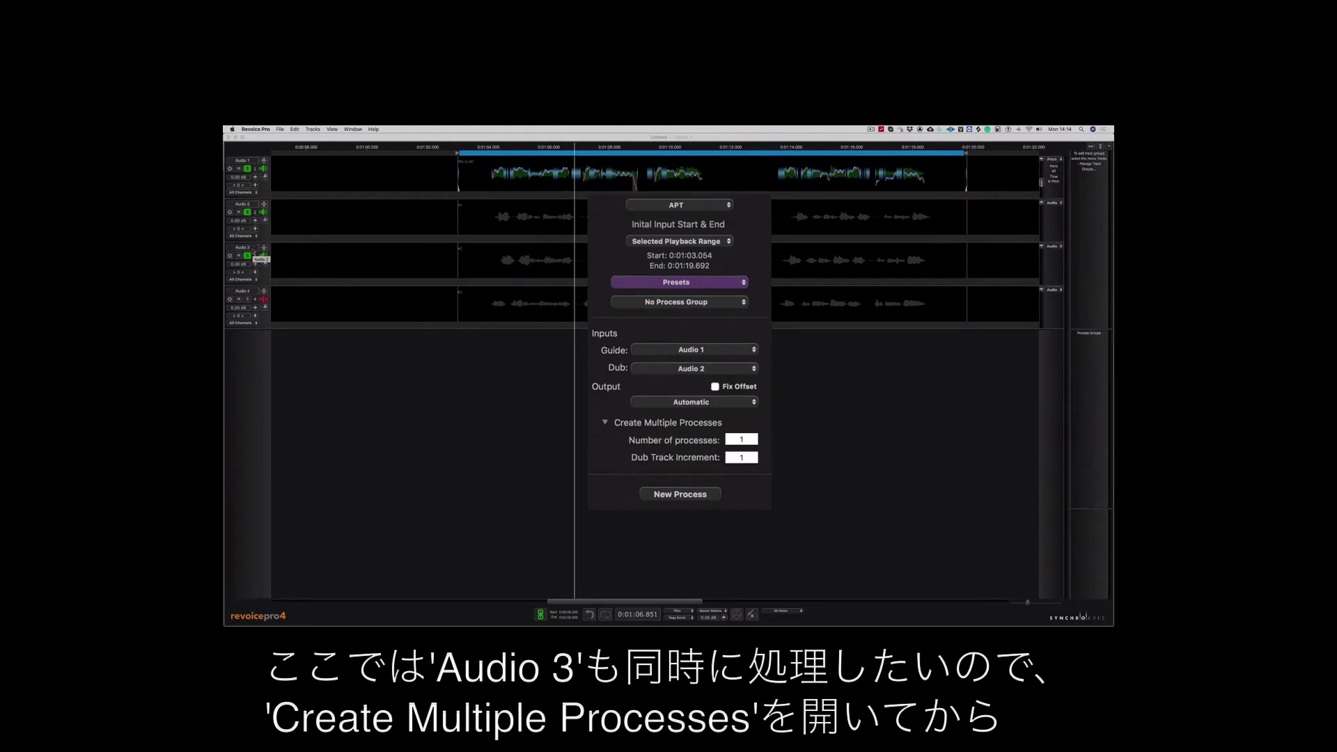
click(749, 440)
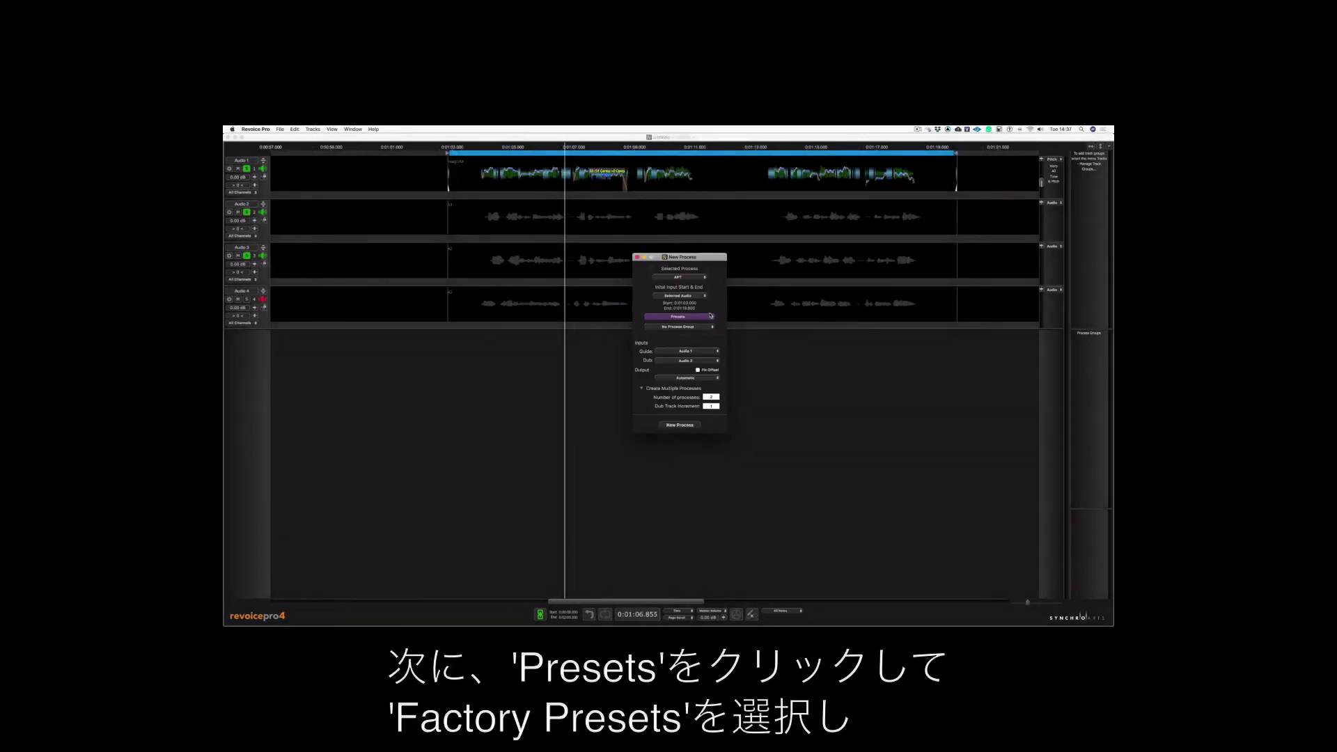
click(697, 317)
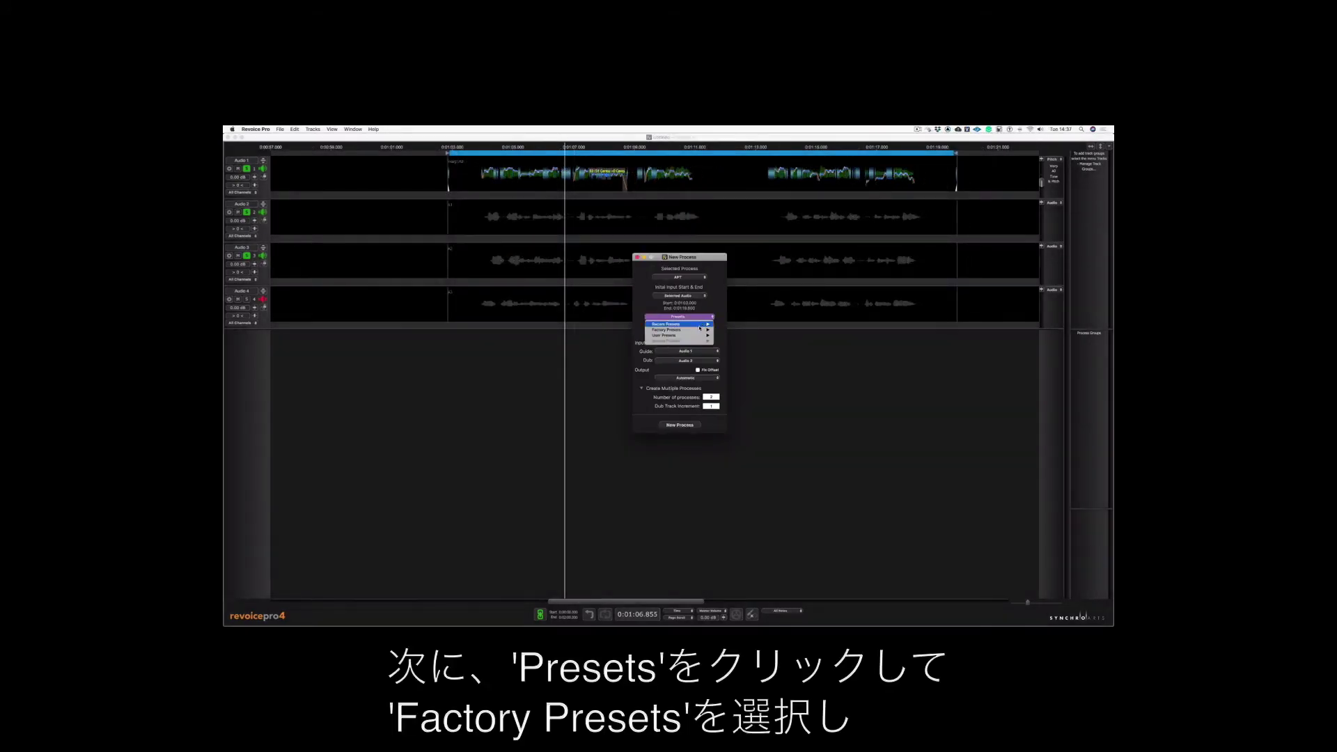
mouse_move(699, 325)
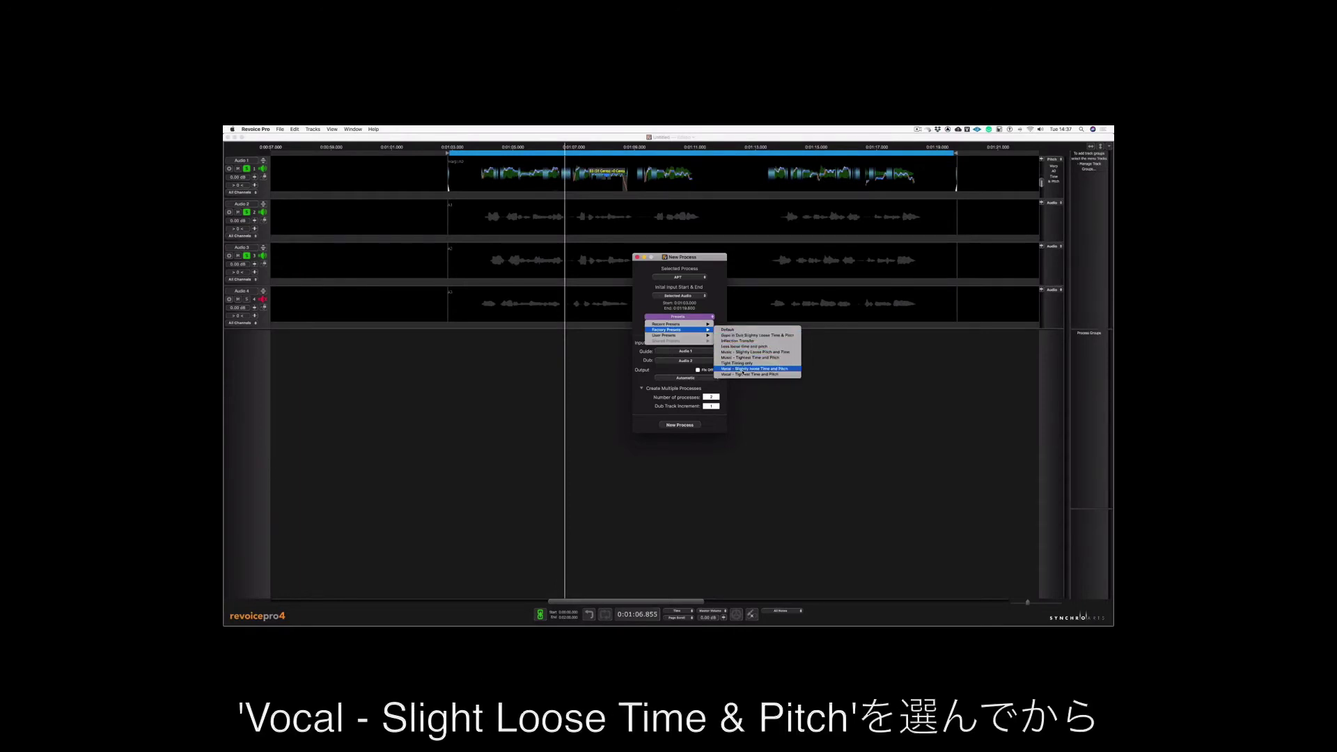
click(743, 369)
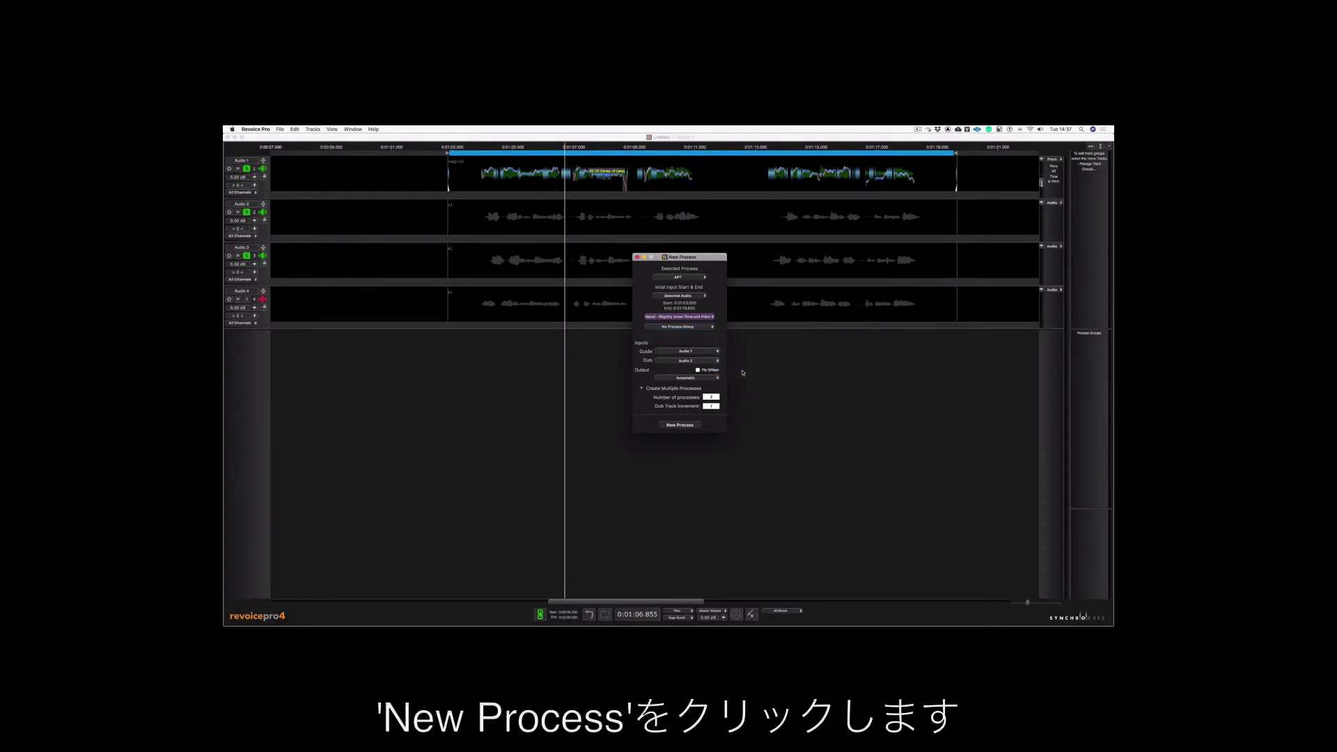
click(698, 425)
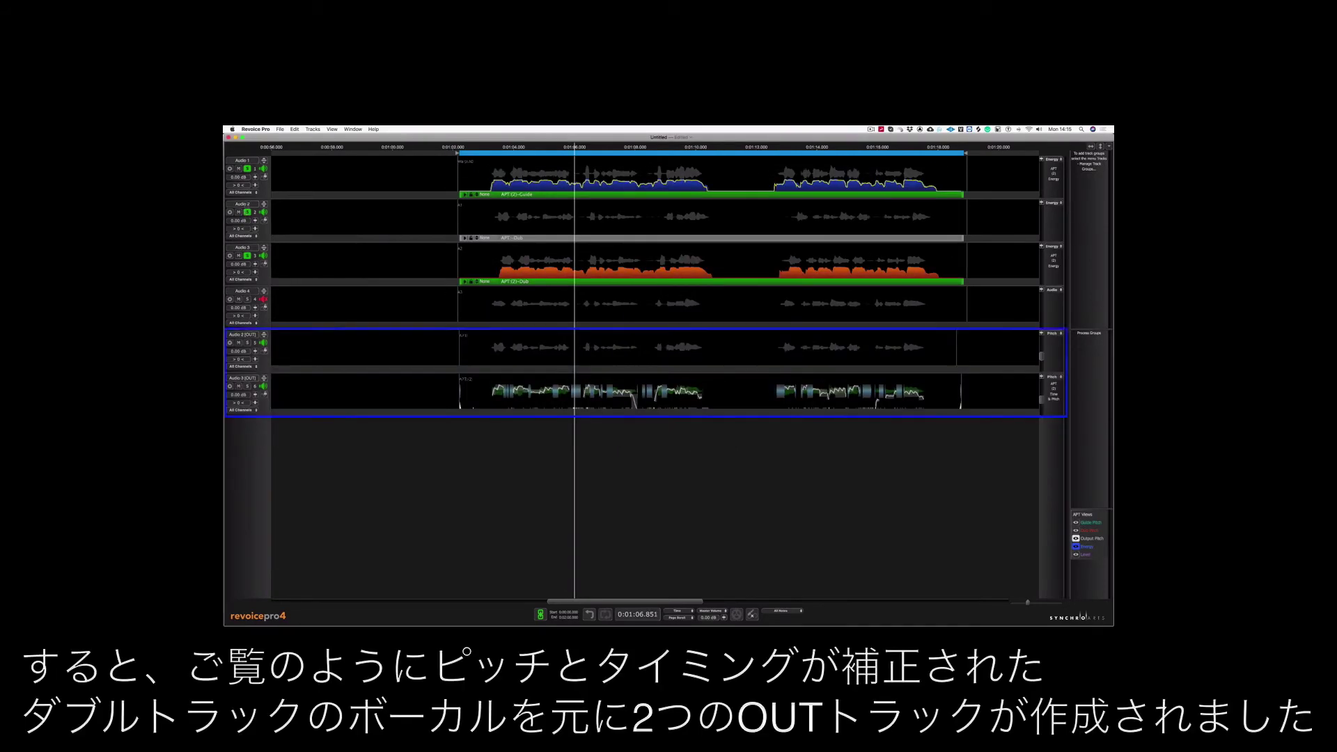
Put the original Audio 2 and Audio 3 tracks into a track group and hide it.
shift+click(265, 278)
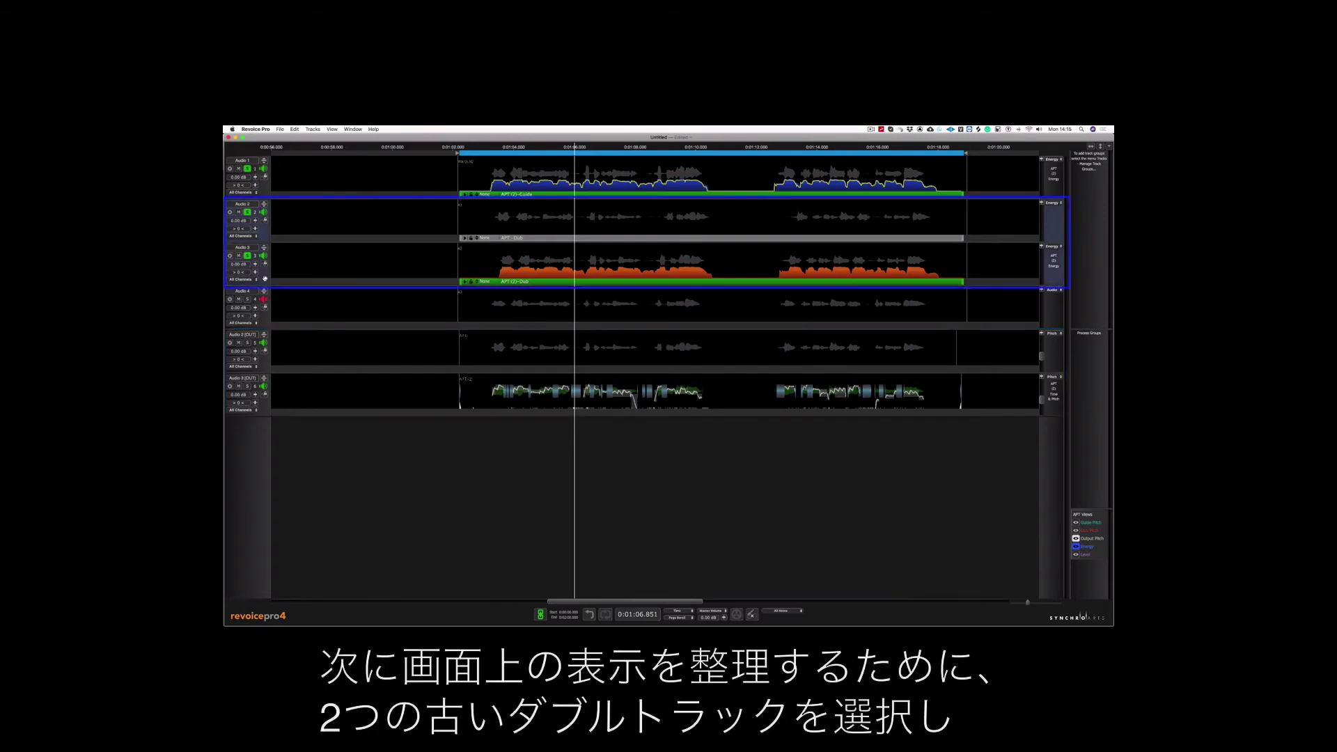
drag(263, 235, 1093, 197)
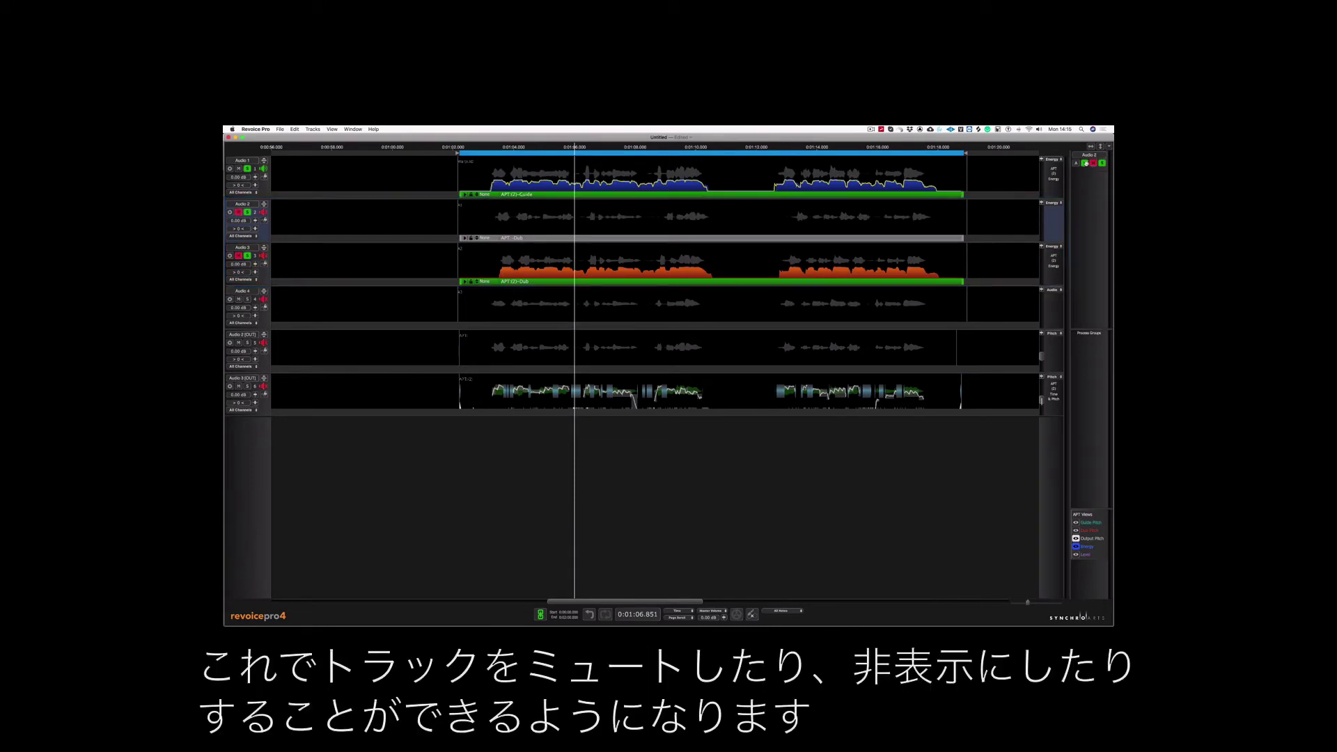
click(1086, 164)
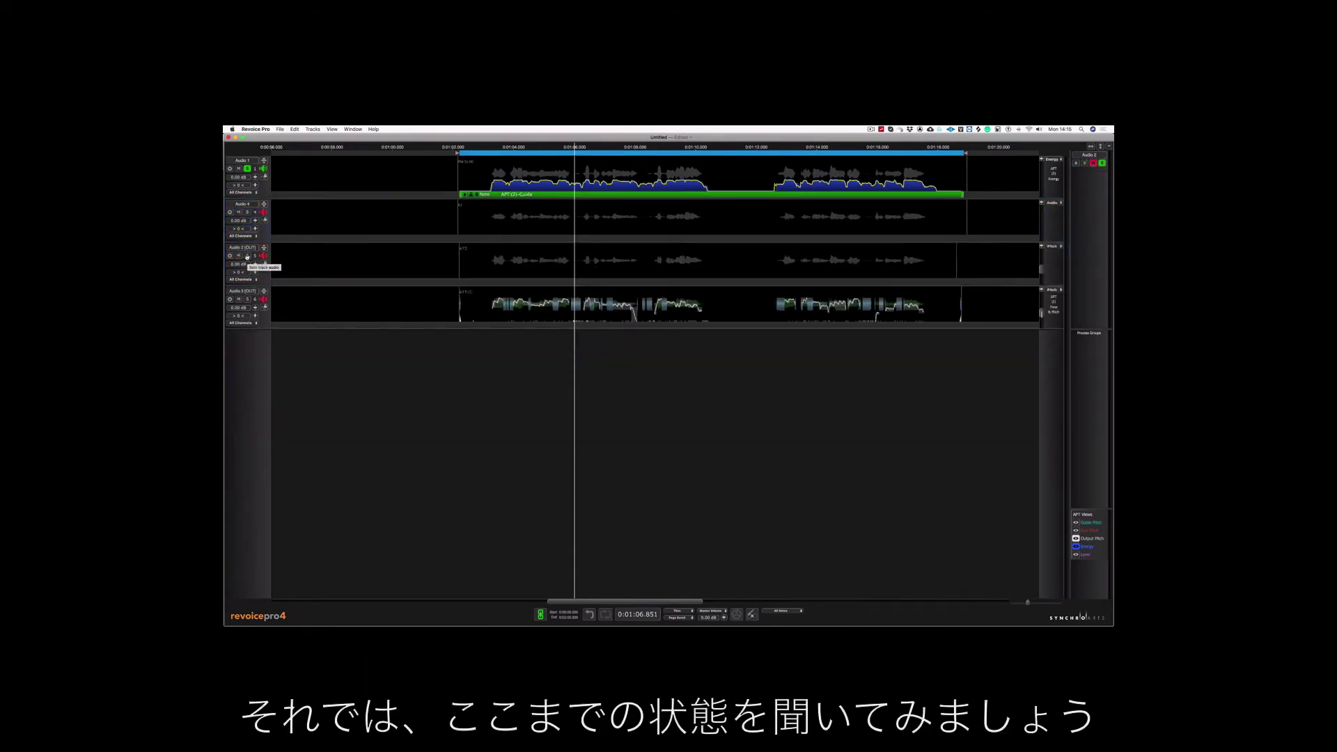
Solo the Audio 3 OUT track, audition the aligned doubles, then replay from the region start.
click(247, 300)
key(space)
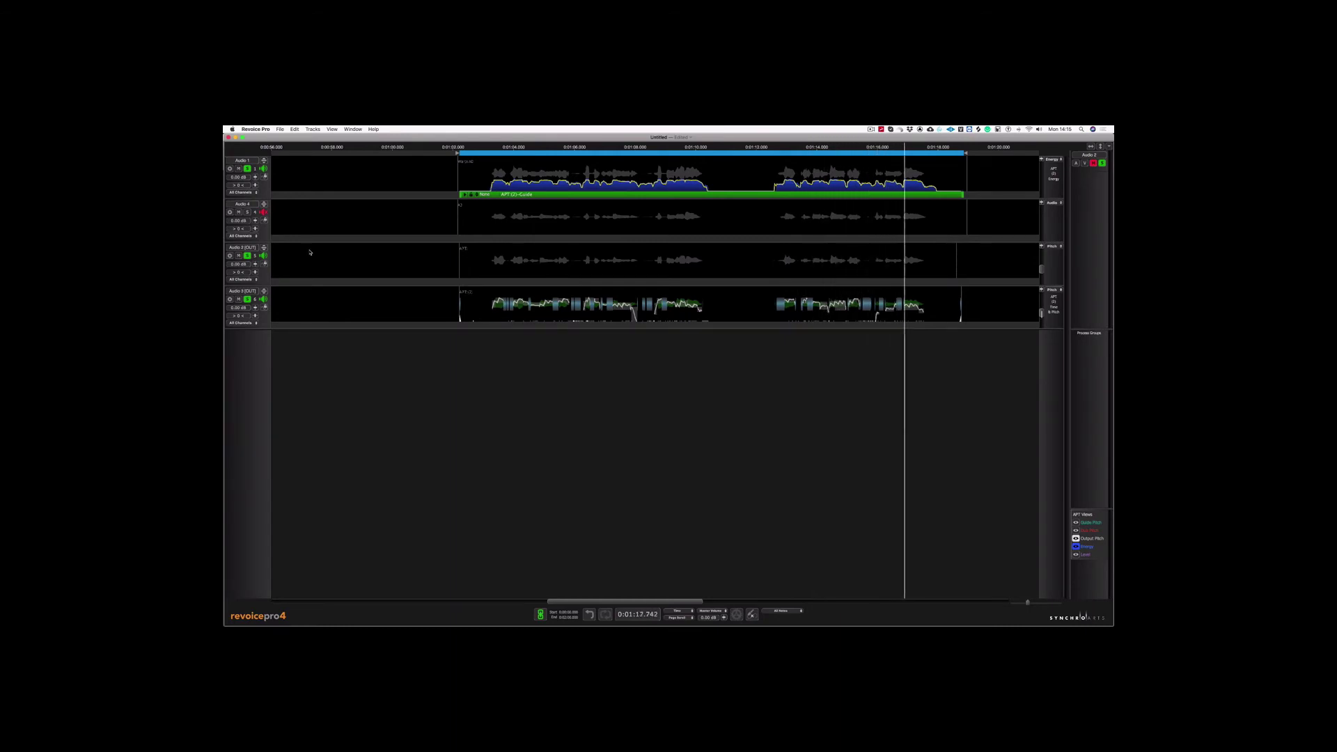
key(space)
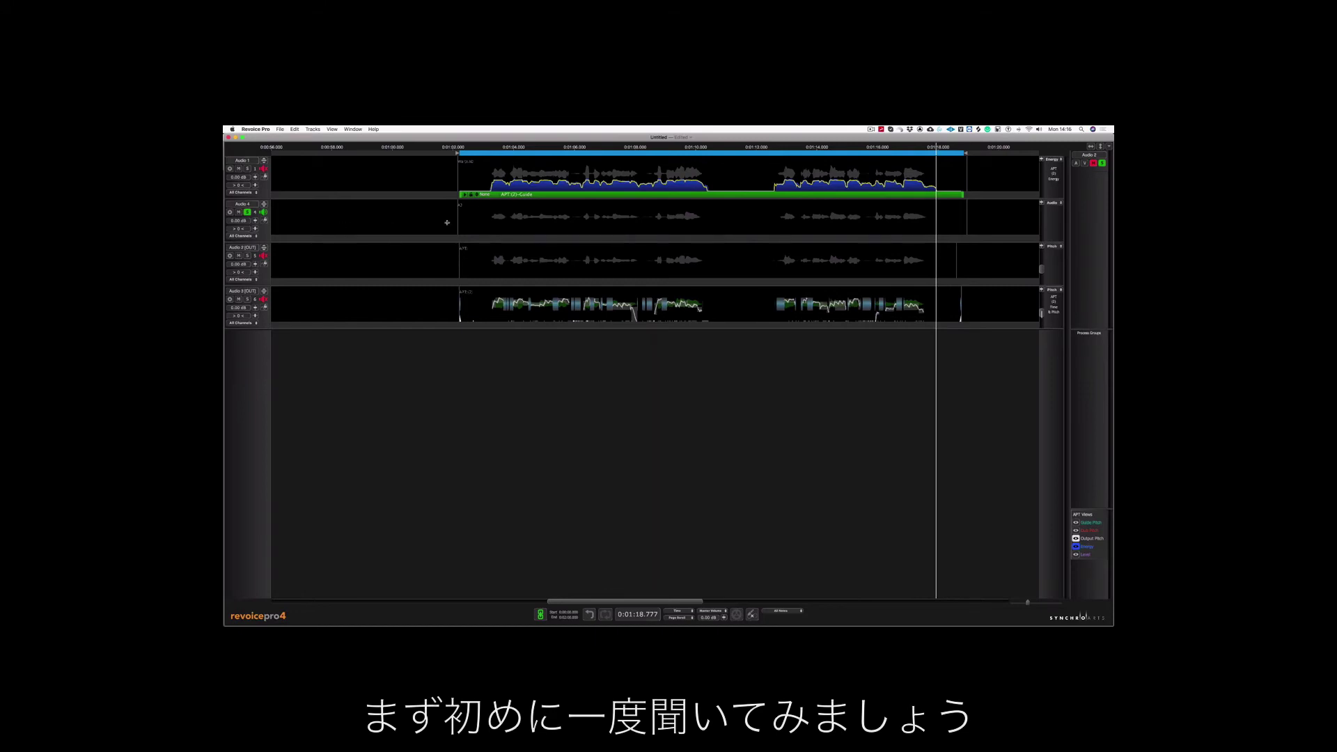
key(space)
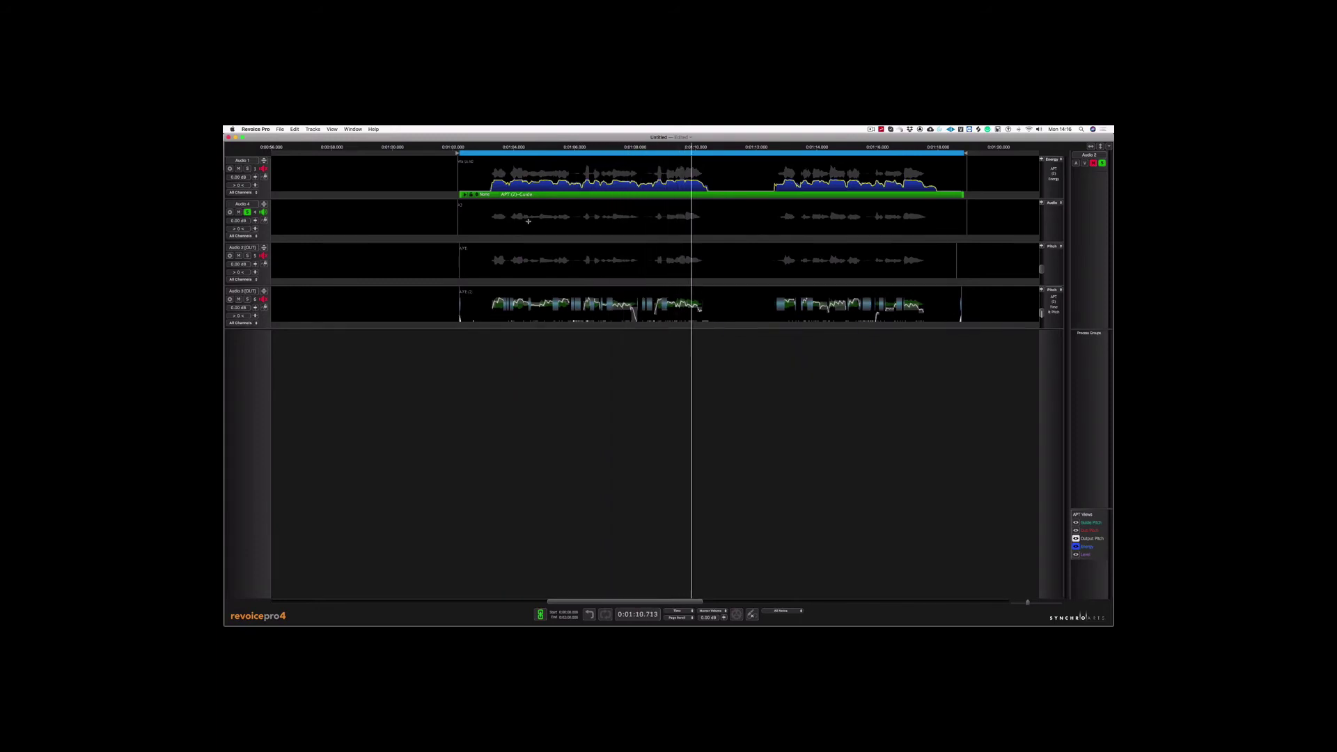
Create a Doubler process on Audio 4 with the Stereo Vocal Loose Timing preset.
right_click(547, 240)
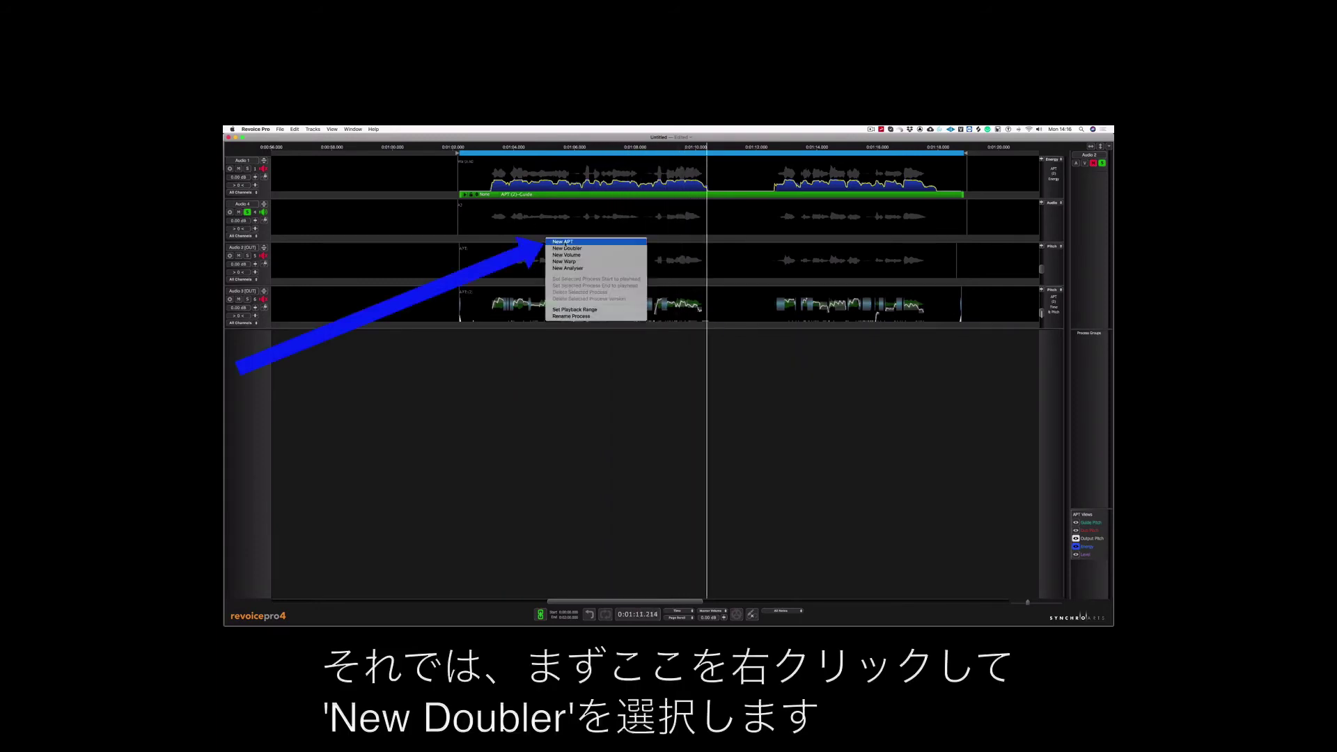
click(565, 248)
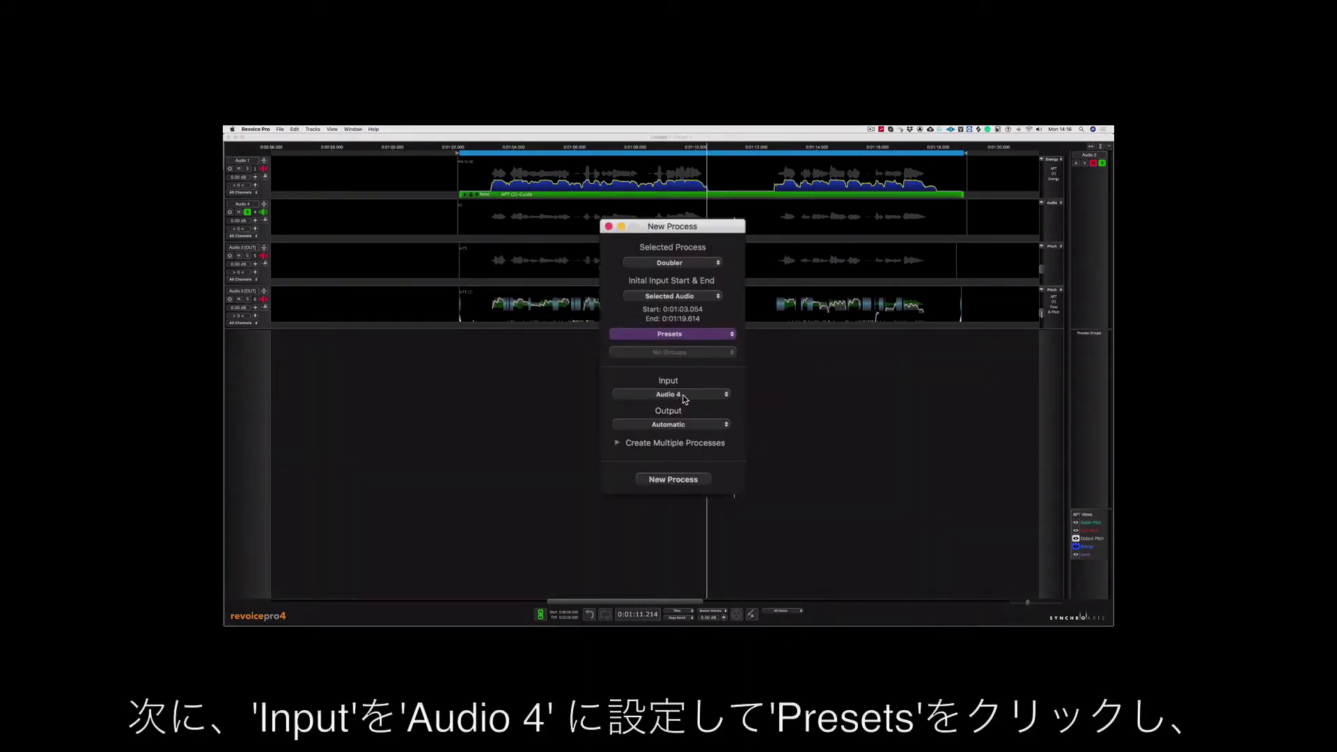
click(697, 335)
mouse_move(681, 361)
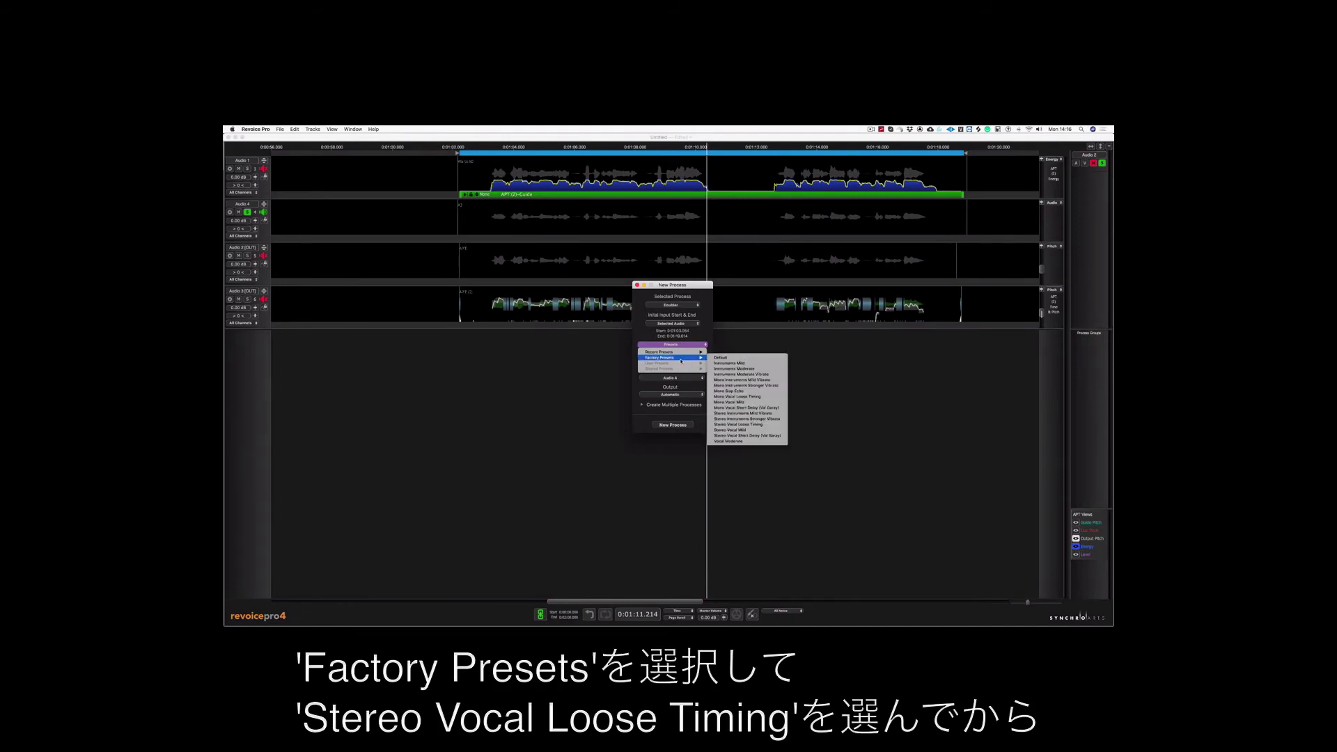
click(745, 424)
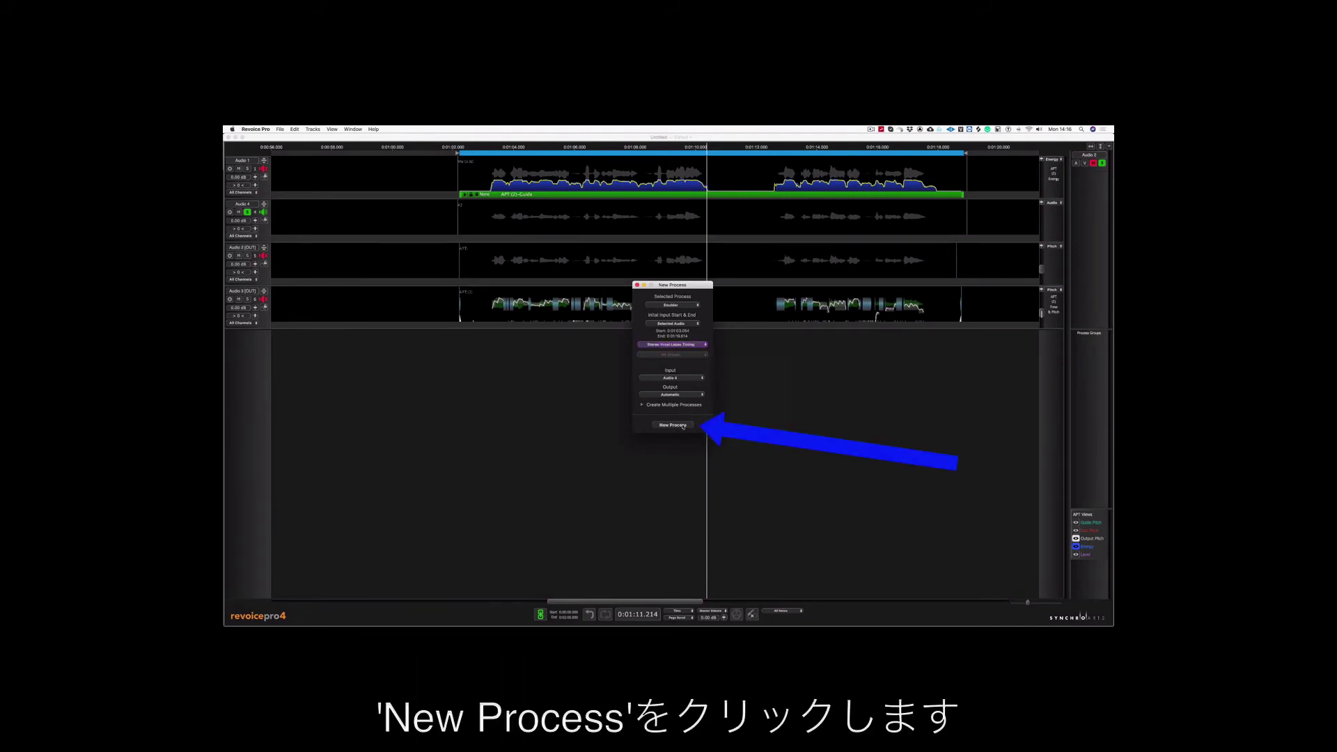
click(682, 426)
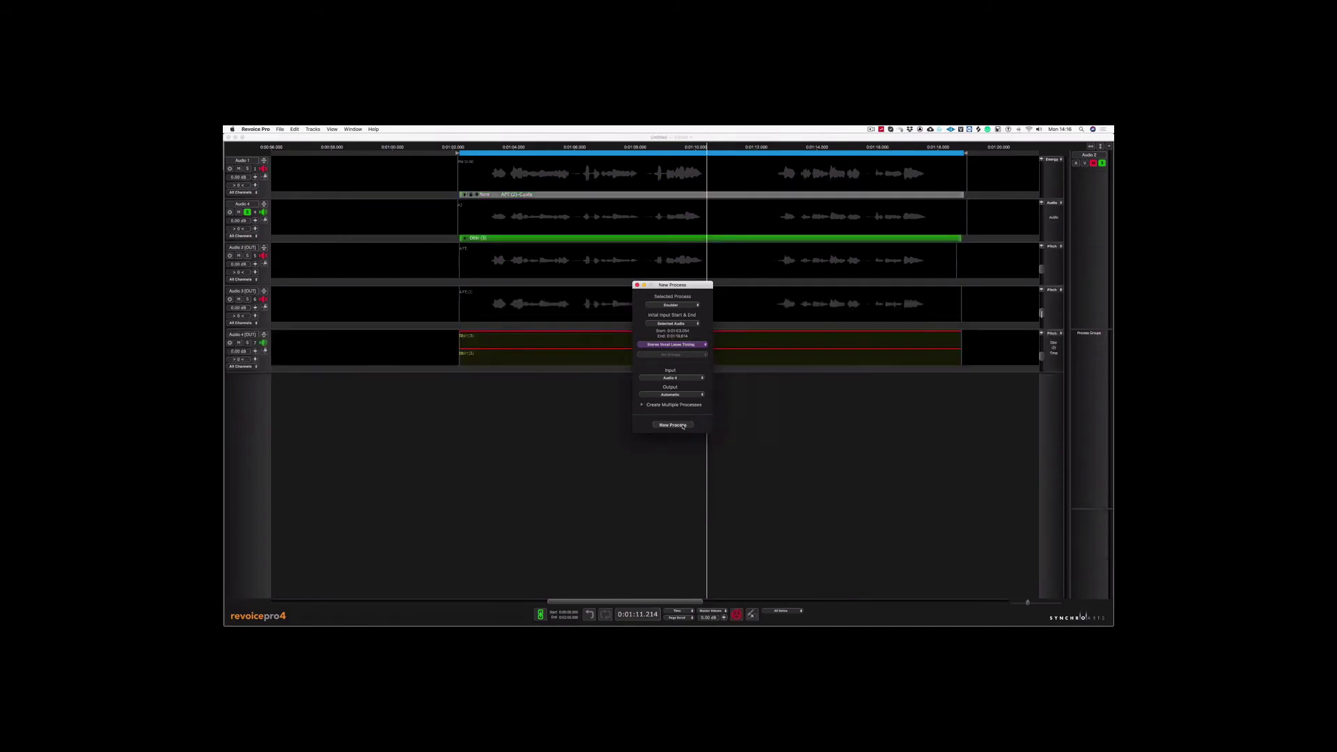
Mute the original Audio 4 track, play back the new harmony, and close the New Process window.
click(239, 212)
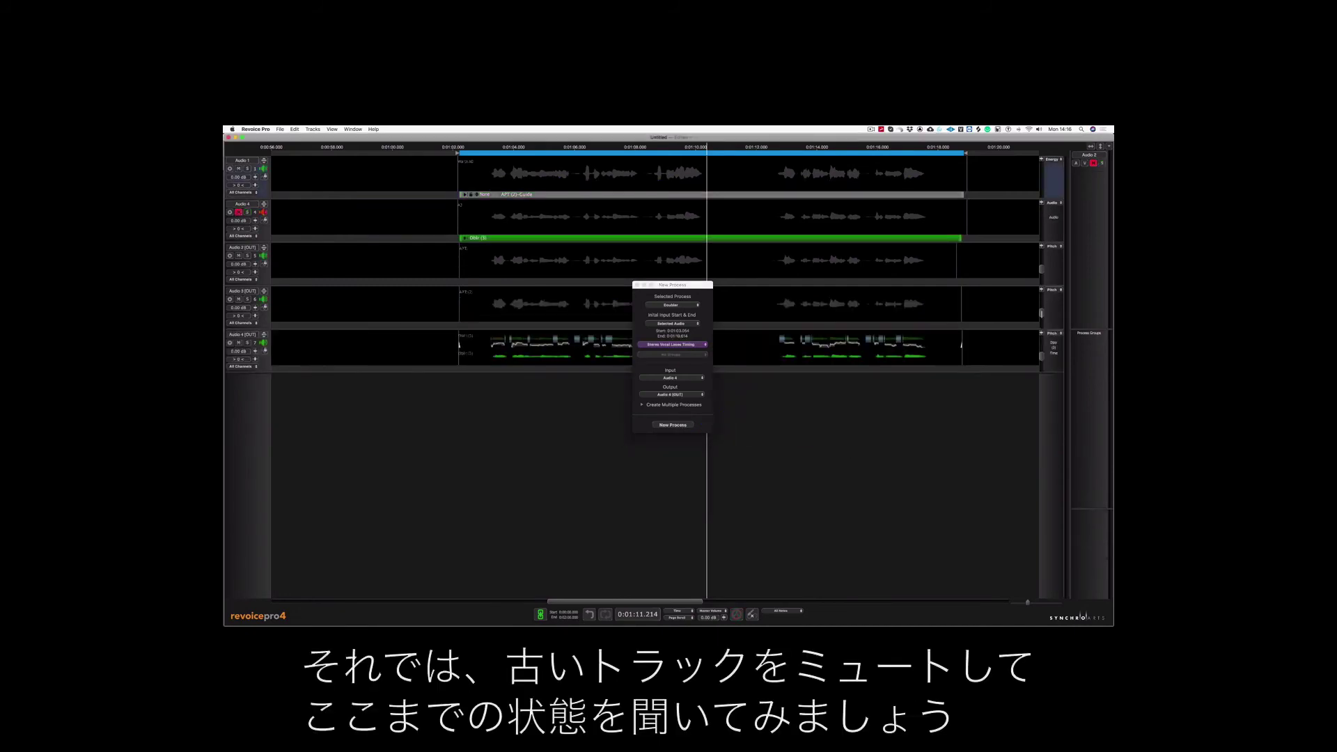
key(space)
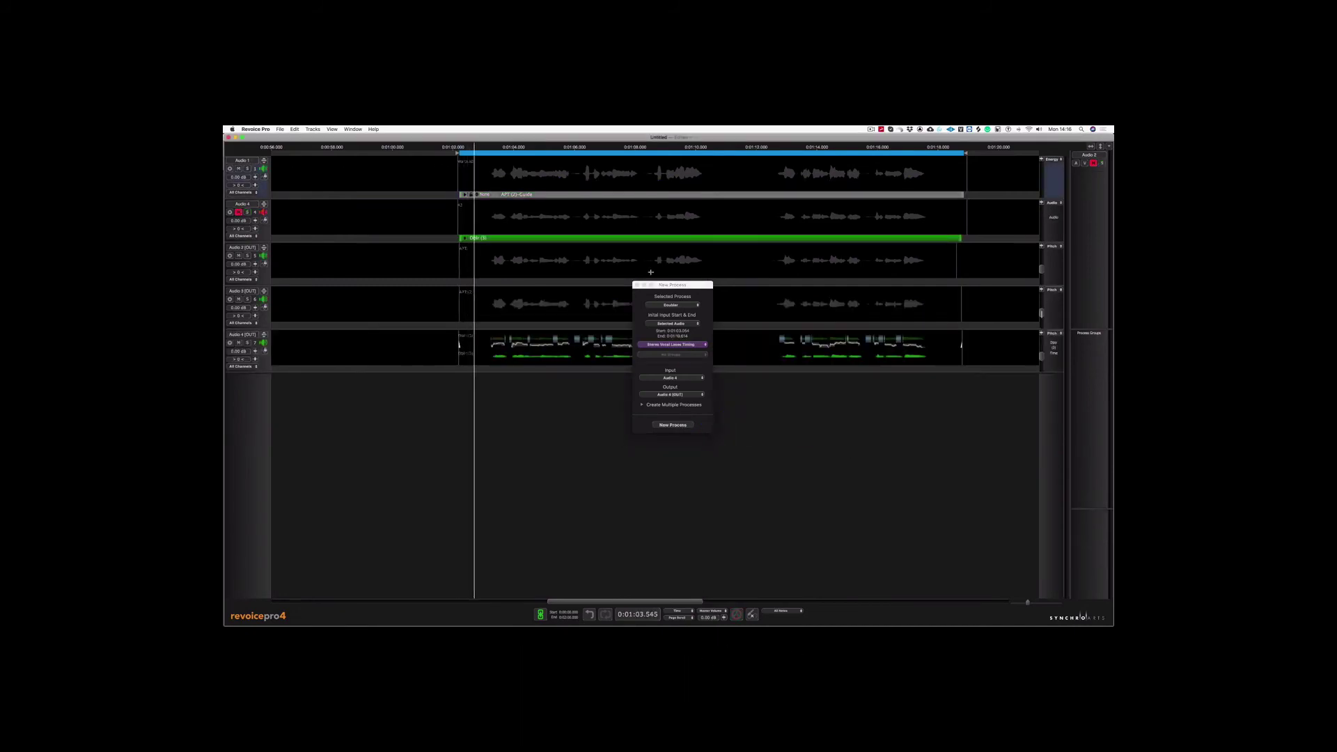
click(636, 285)
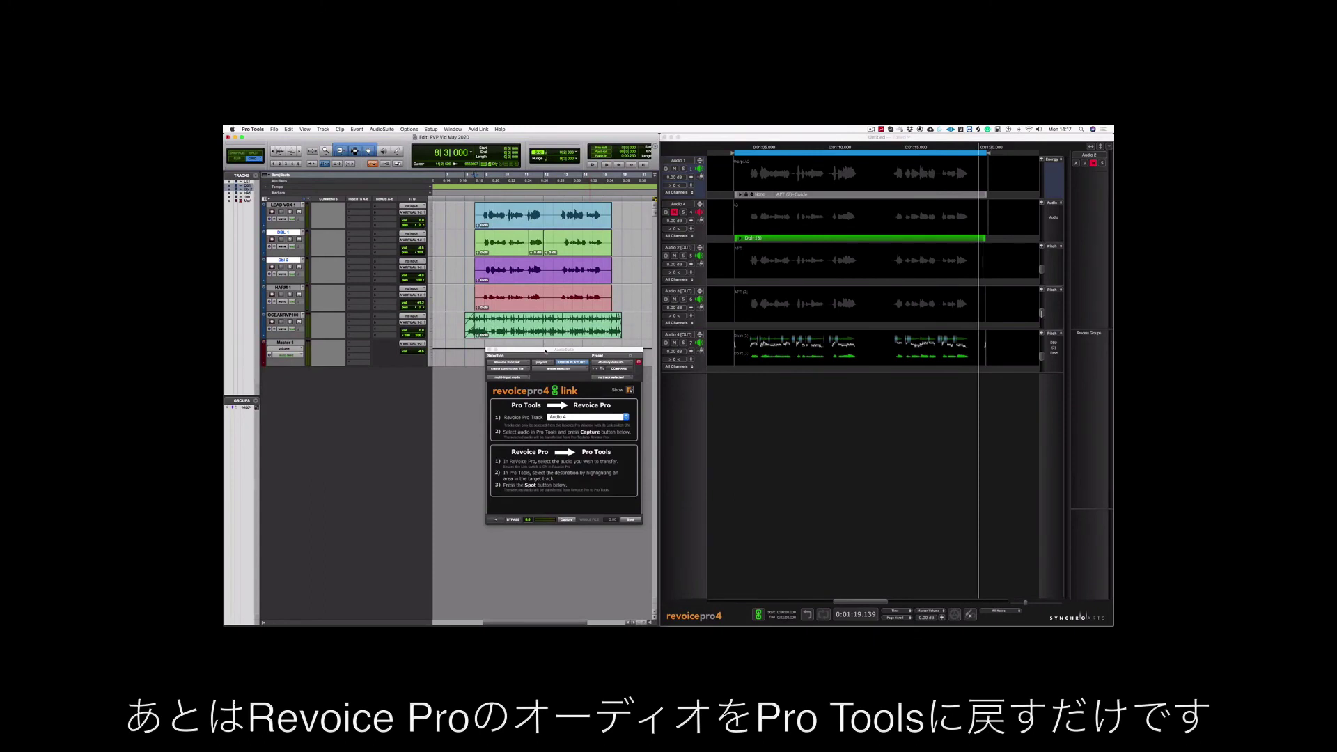
Spot the processed Warp A2 lead from Revoice Pro onto the original lead vocal clip.
click(766, 173)
click(766, 173)
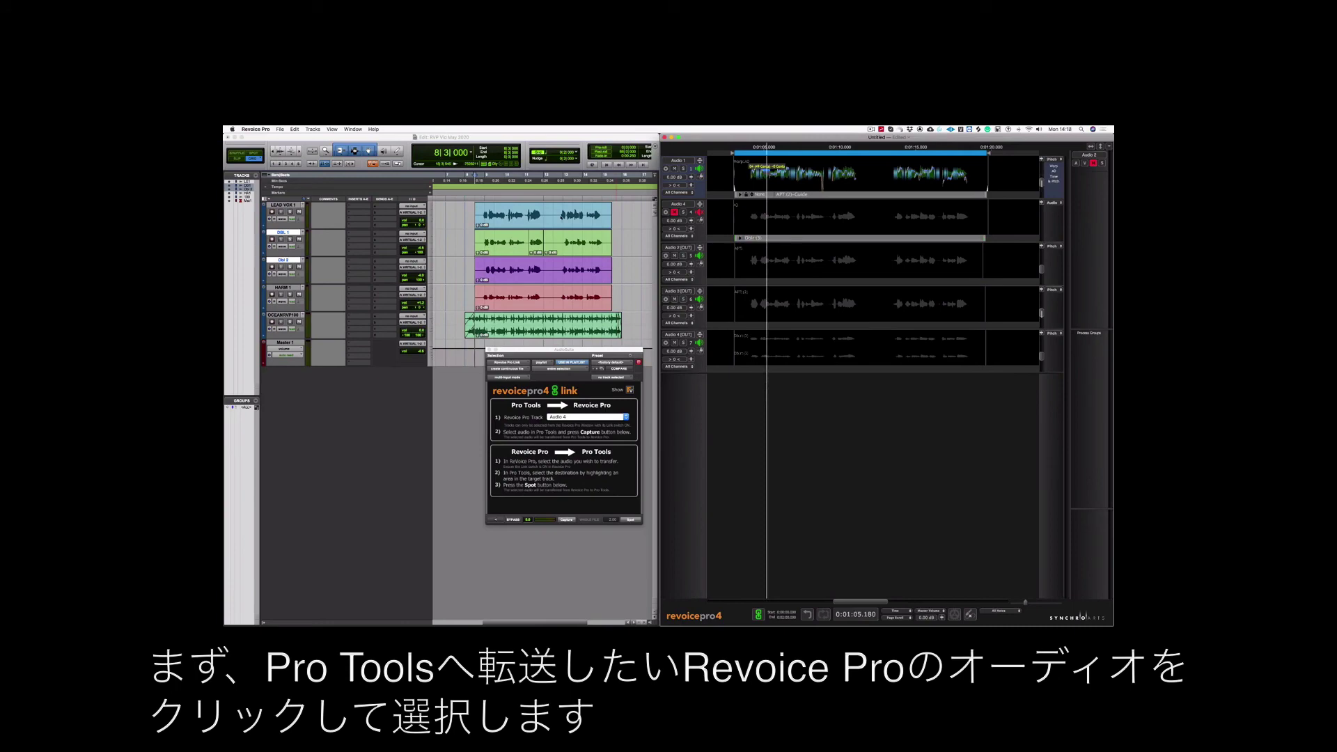
click(533, 220)
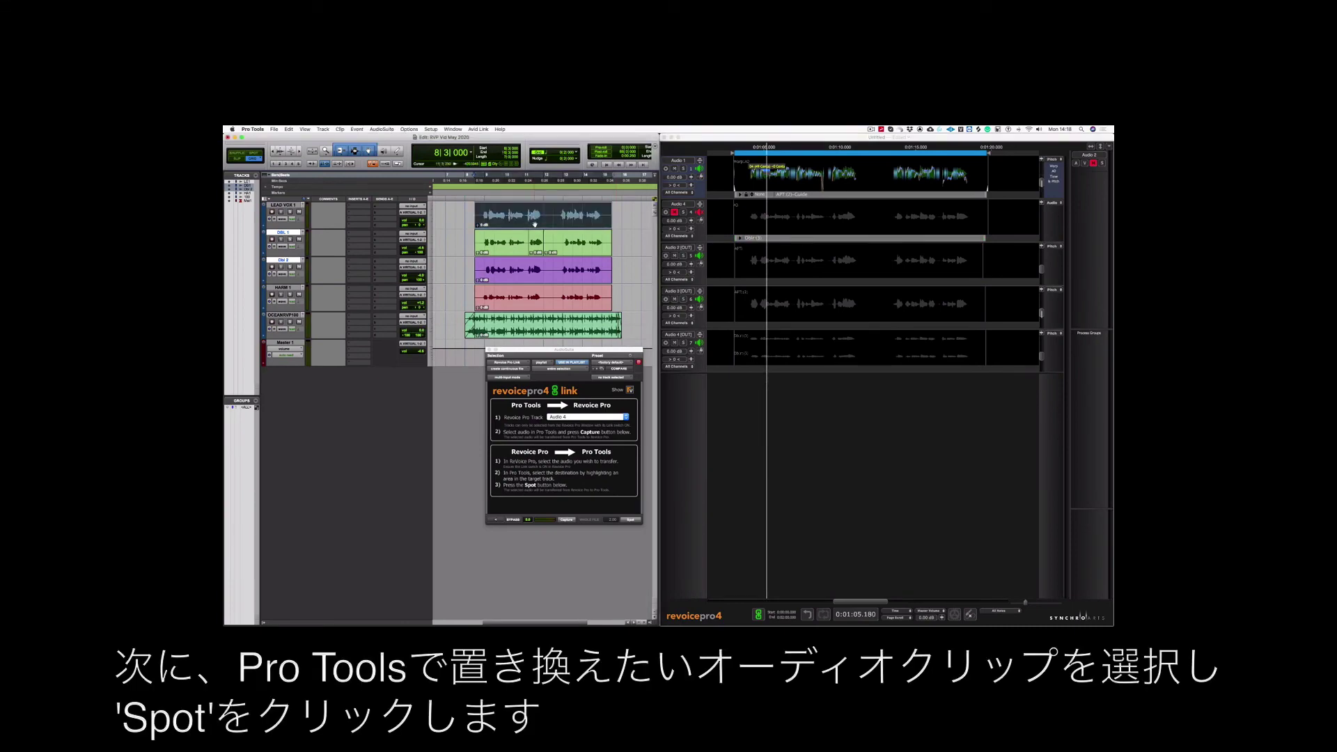
click(632, 520)
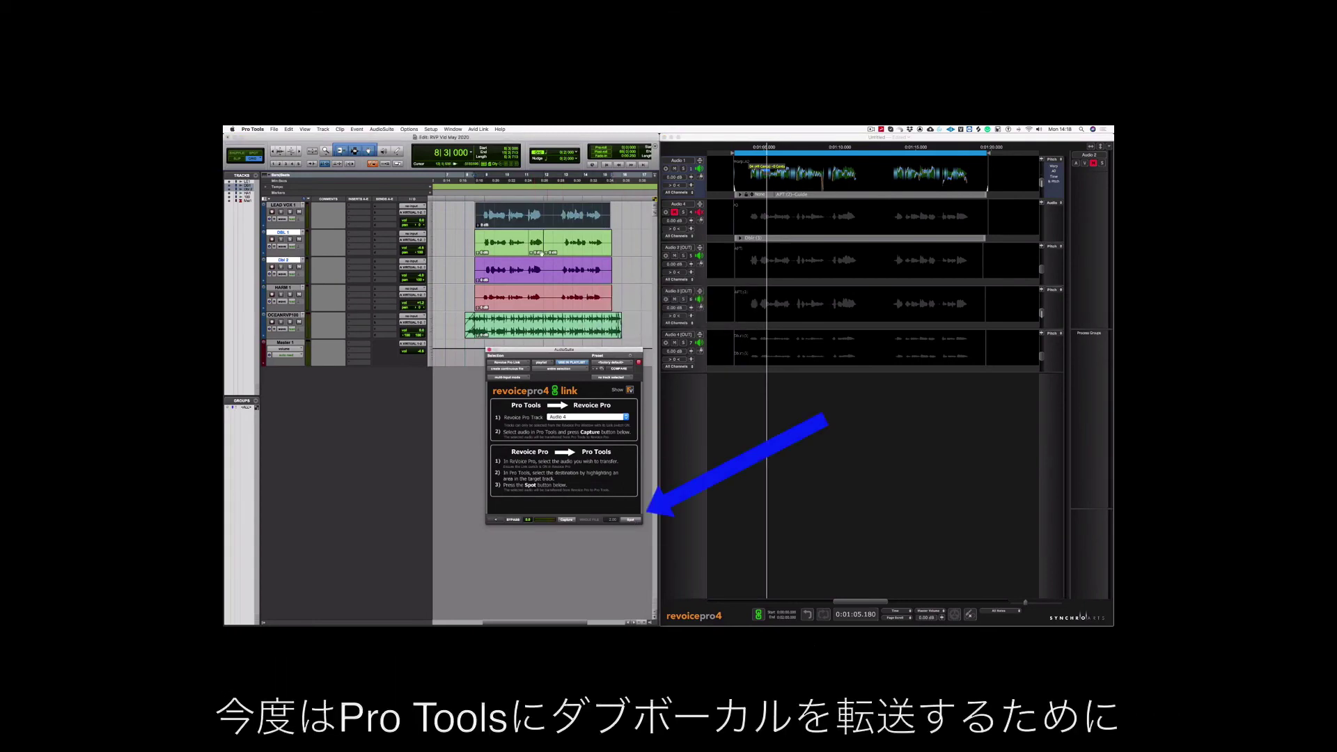
Spot the processed double from Revoice Pro onto the DBL 1 clip.
click(493, 249)
shift+click(572, 251)
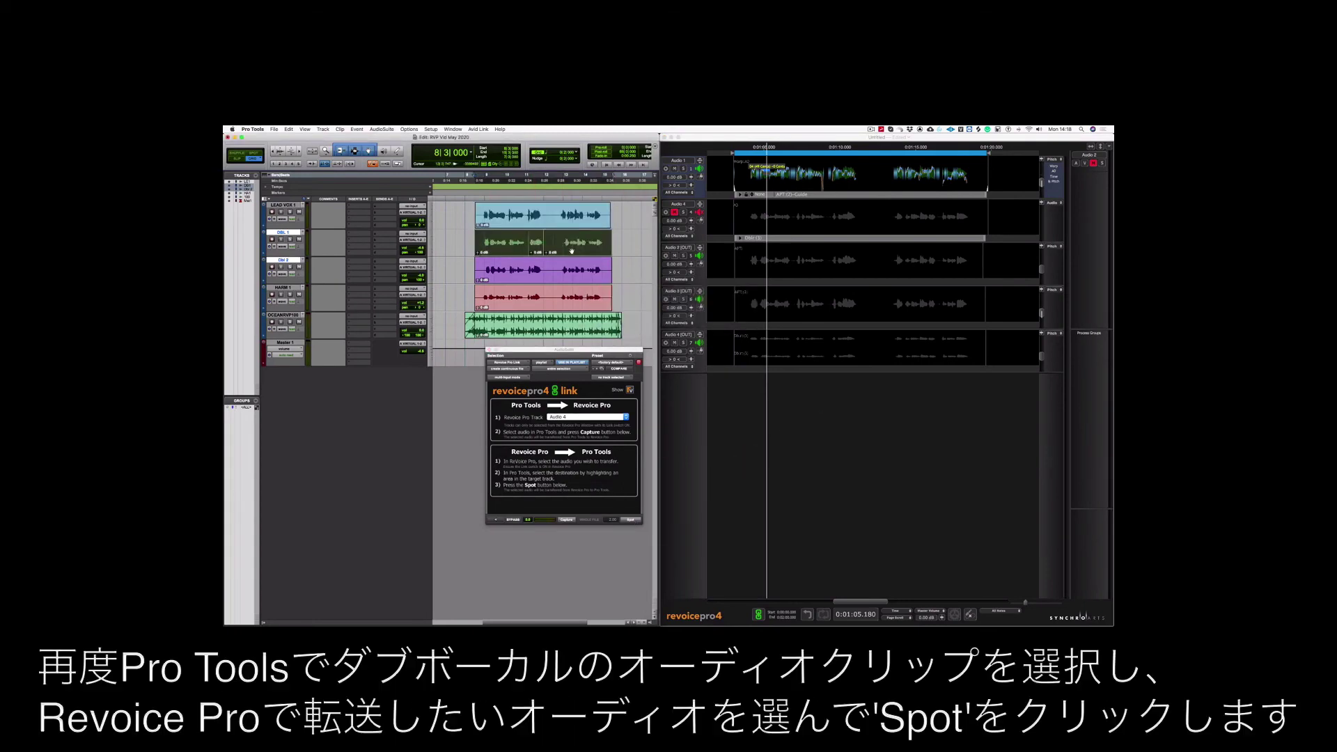
click(761, 262)
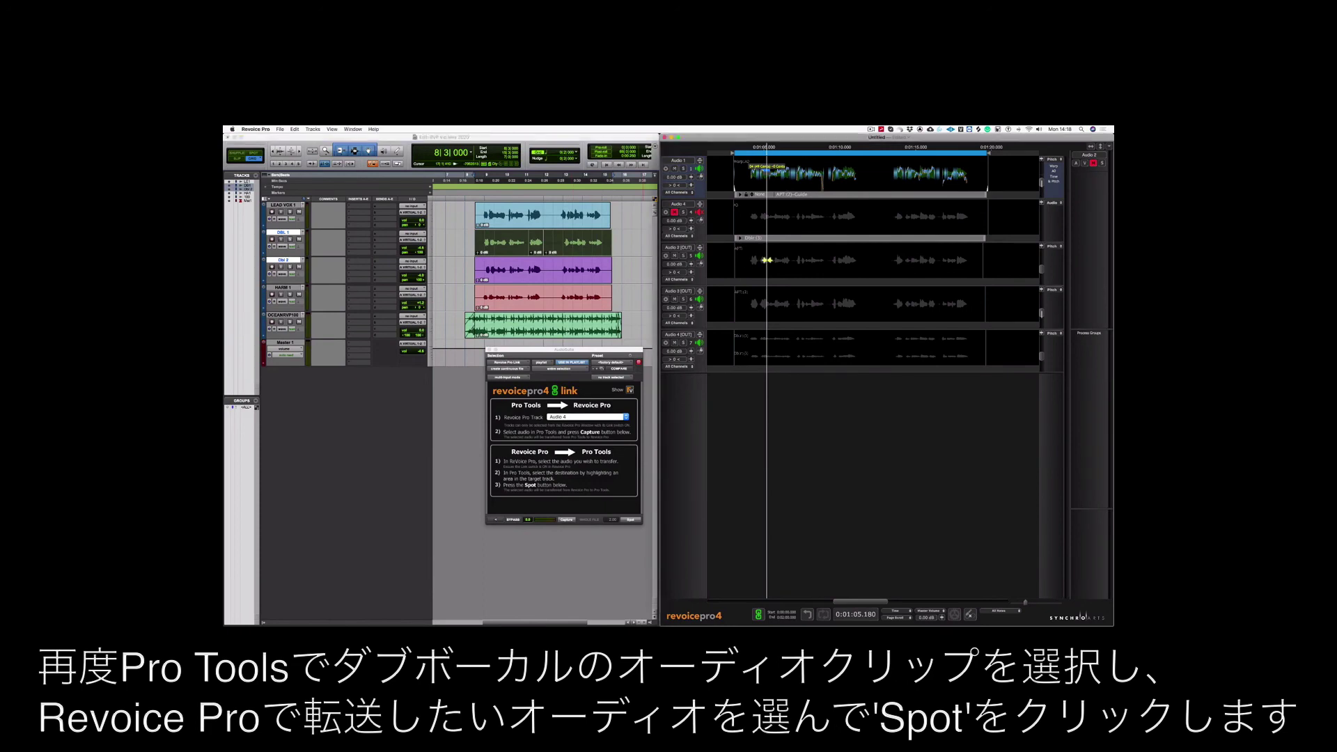
click(686, 278)
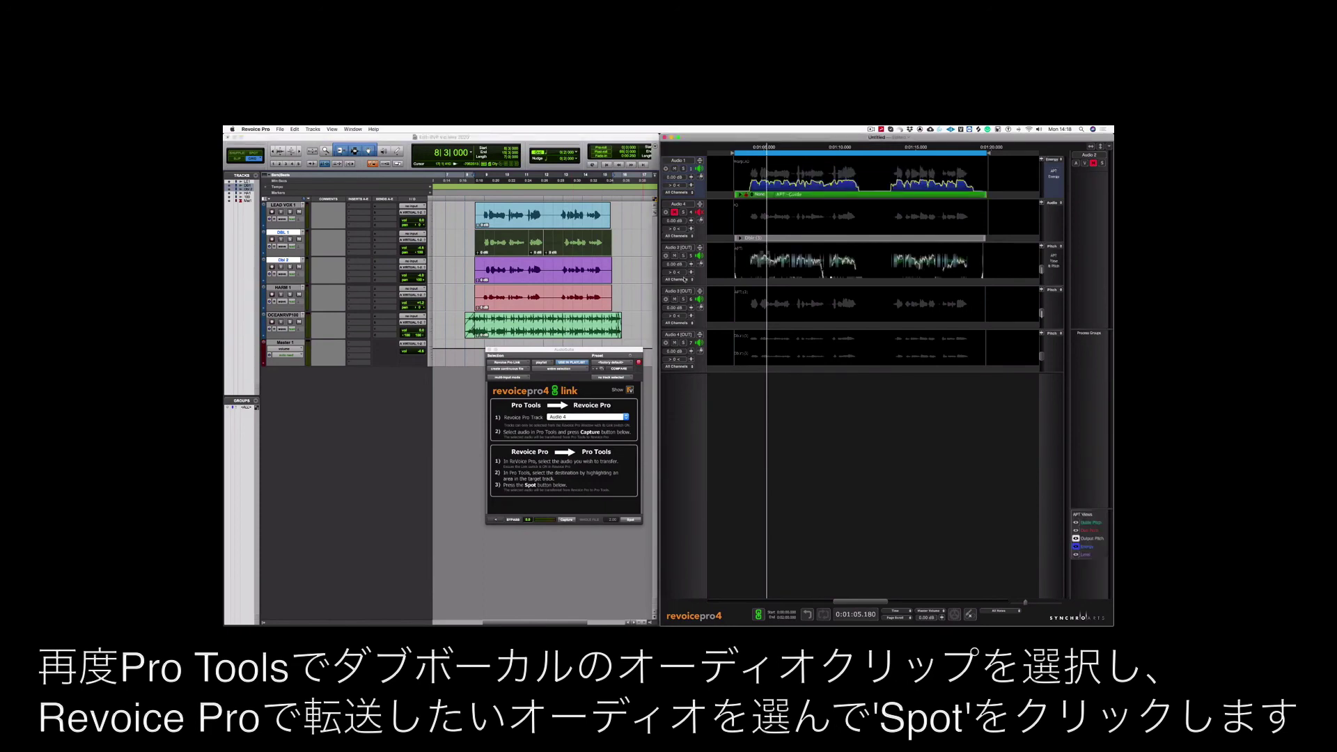
click(631, 521)
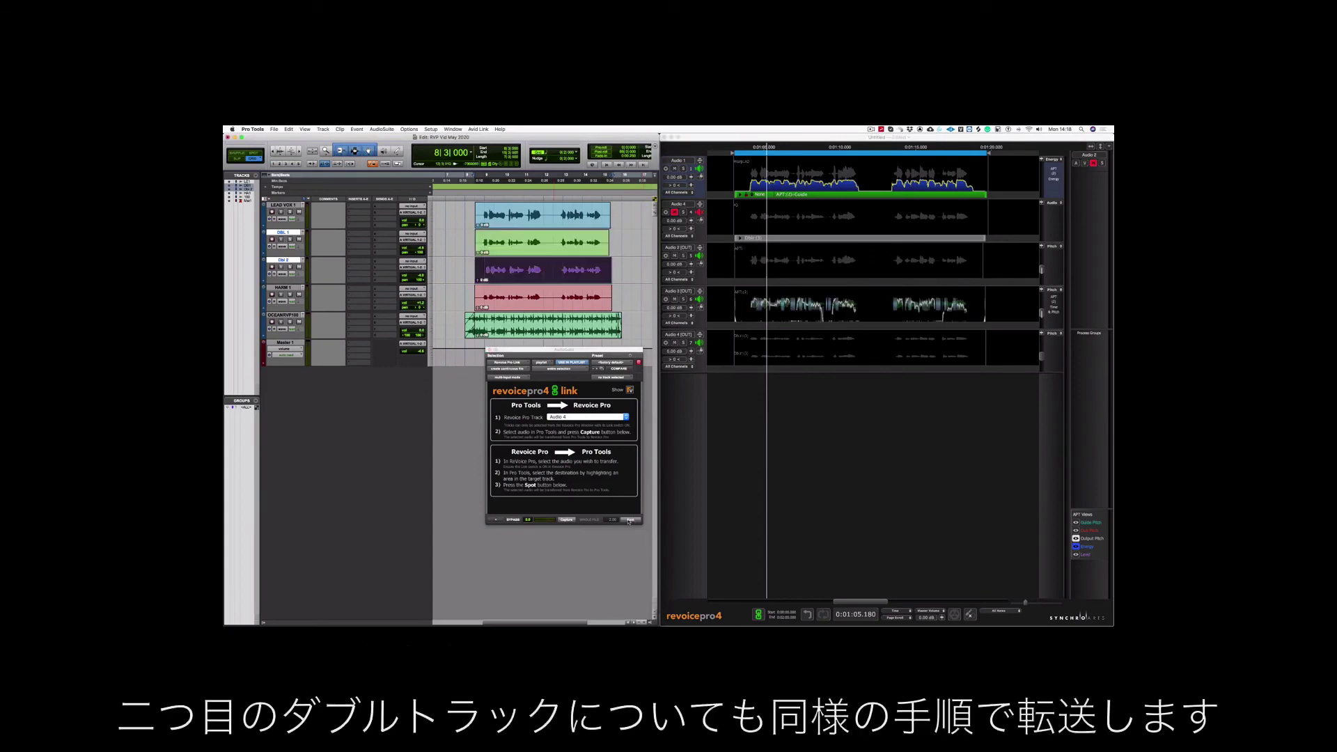
click(630, 520)
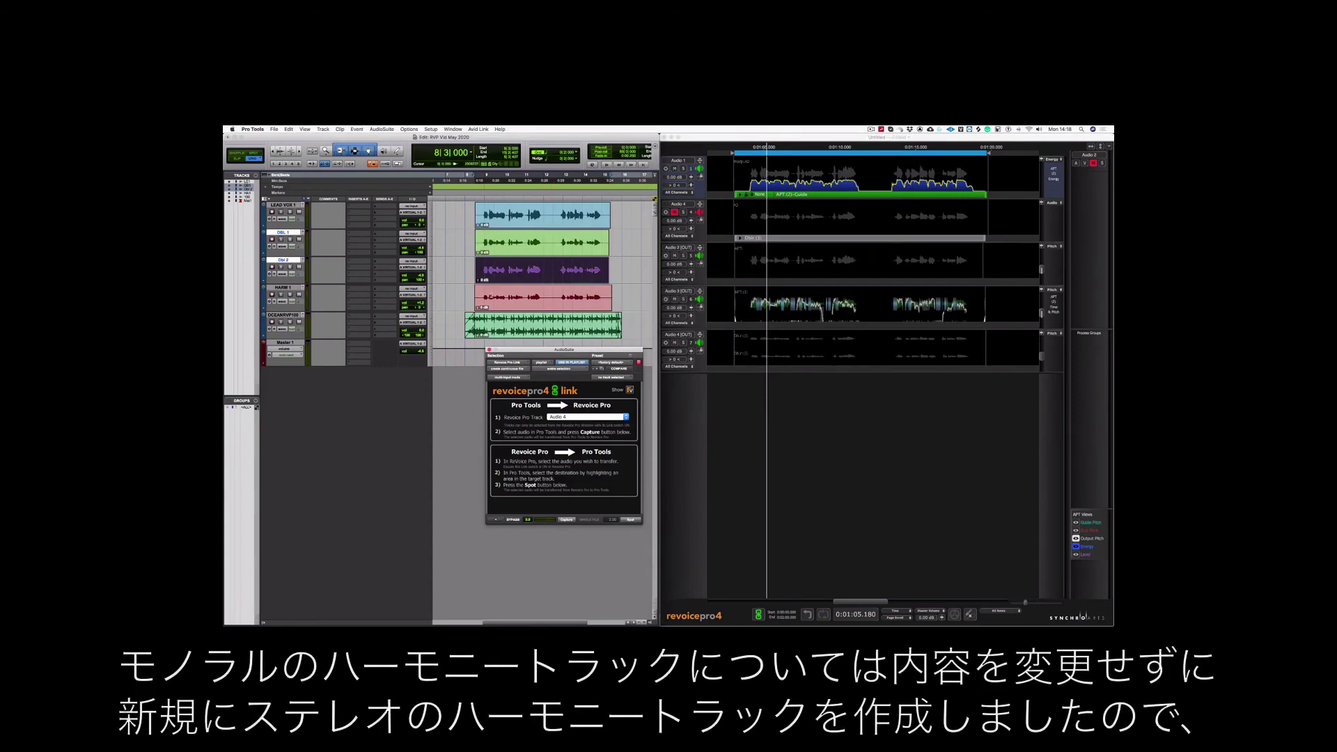
Add a new stereo audio track below HARM 1.
click(283, 287)
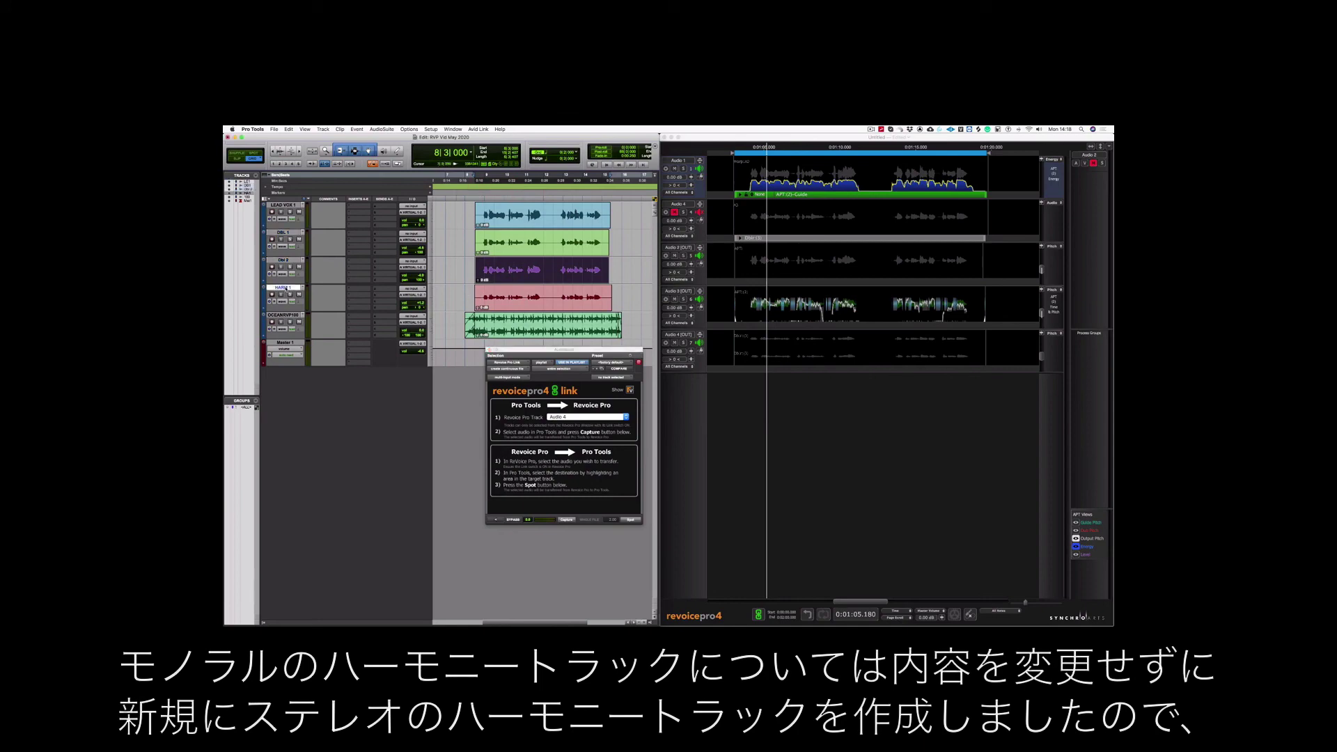
key(shift+super+n)
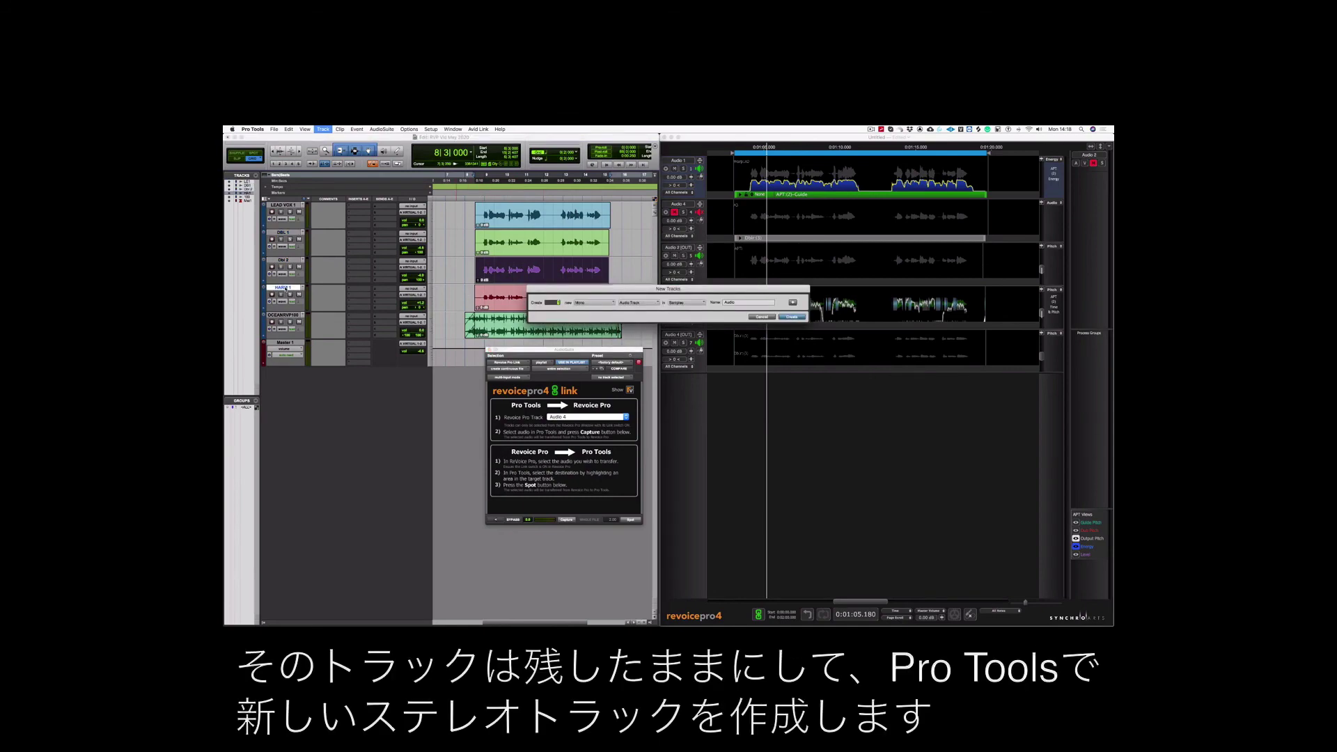
click(596, 304)
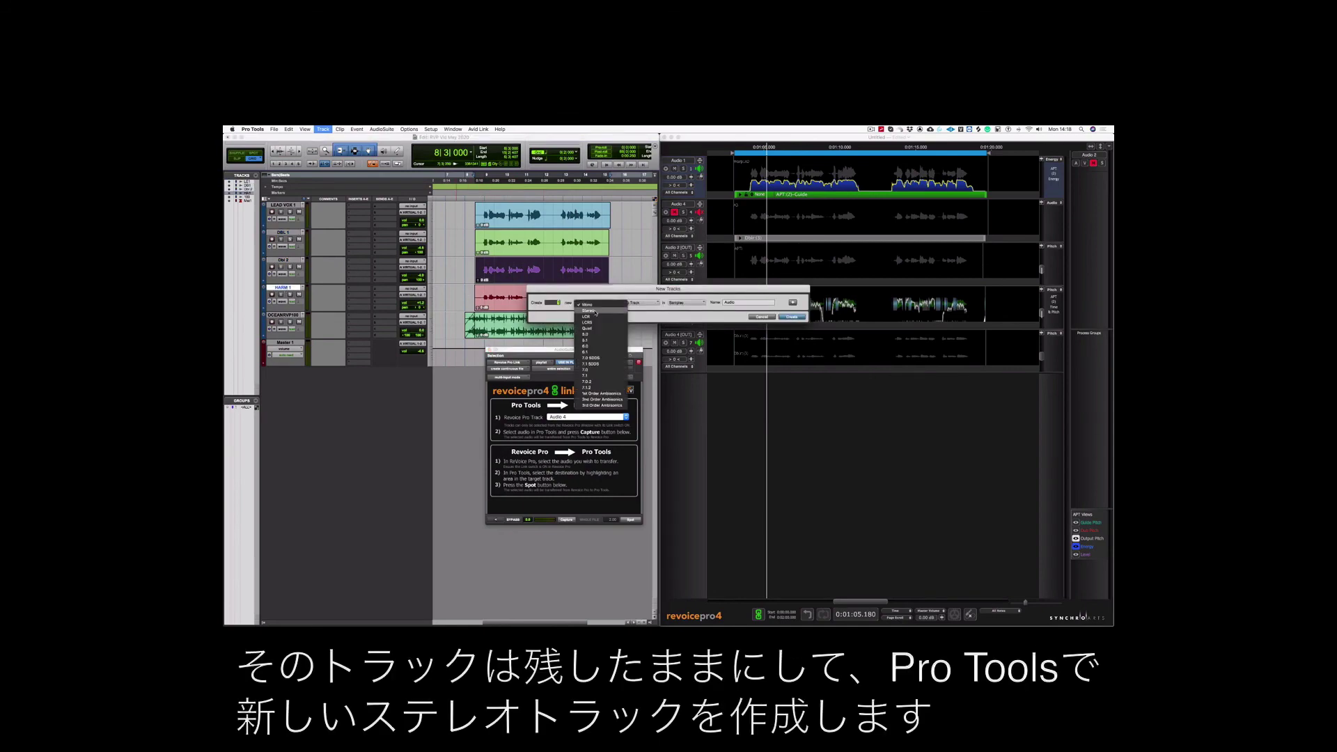
click(596, 313)
click(793, 318)
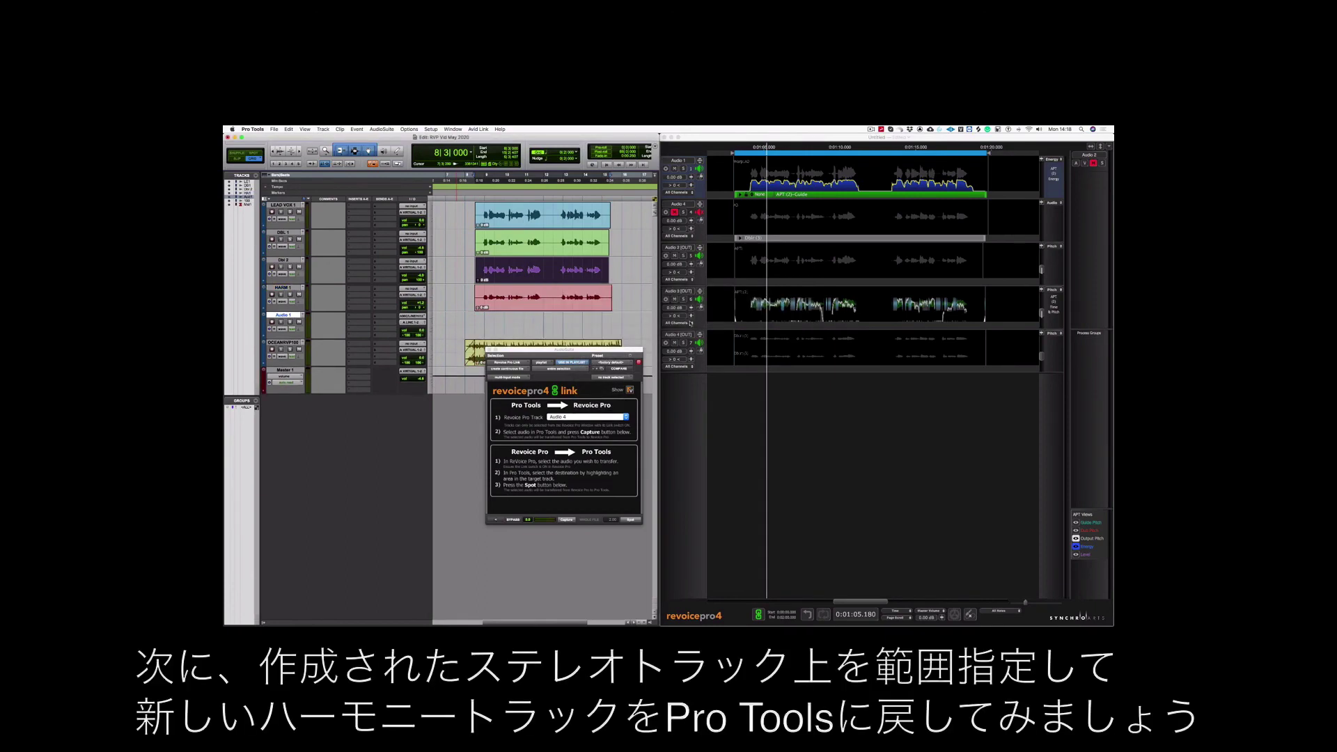
Spot the stereo Dblr(3) harmony onto the new Audio 1 track's range and play the session.
drag(615, 322, 468, 317)
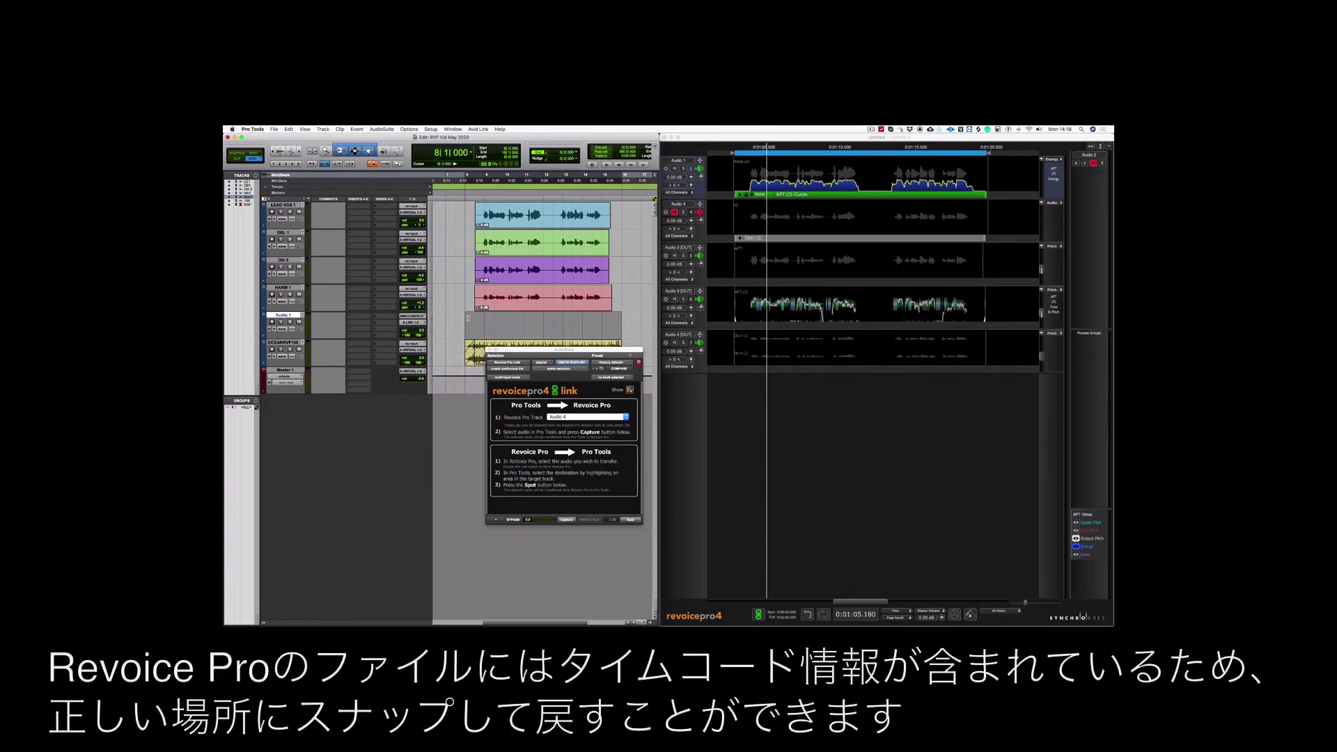
click(815, 357)
click(802, 359)
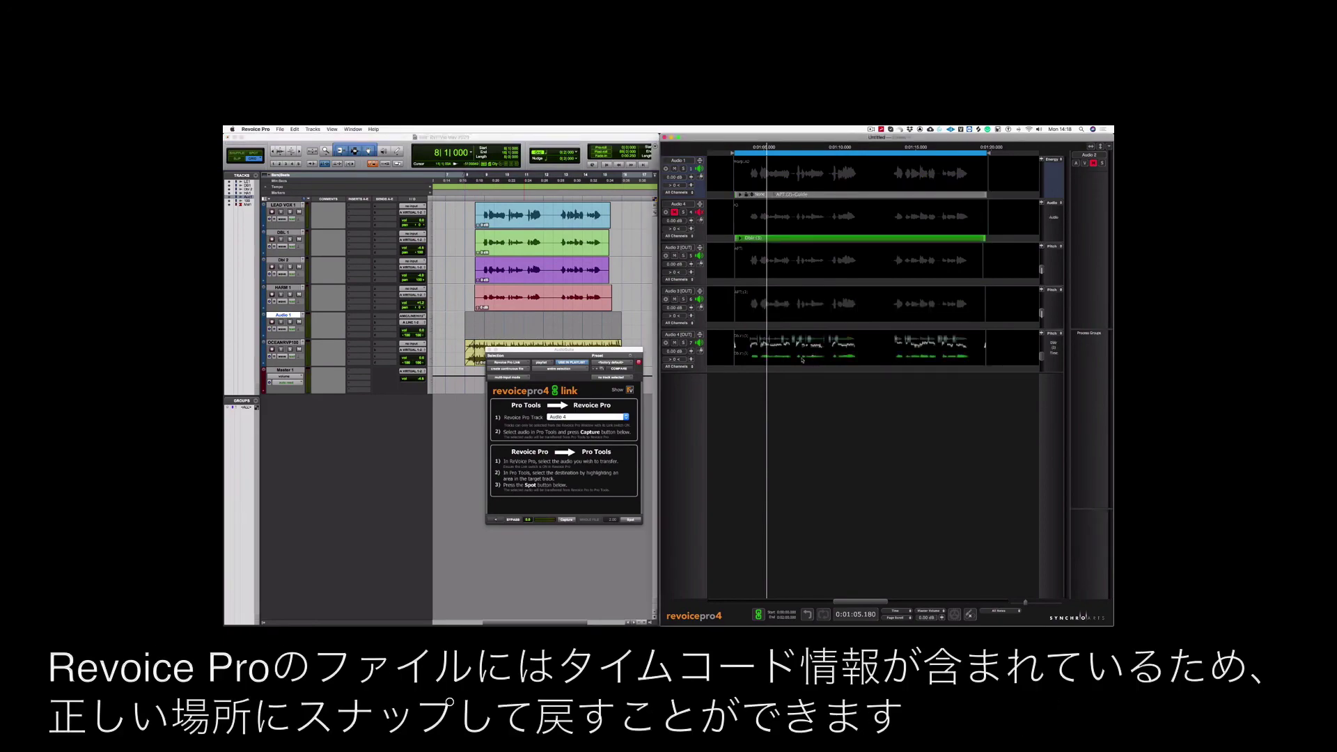
click(632, 520)
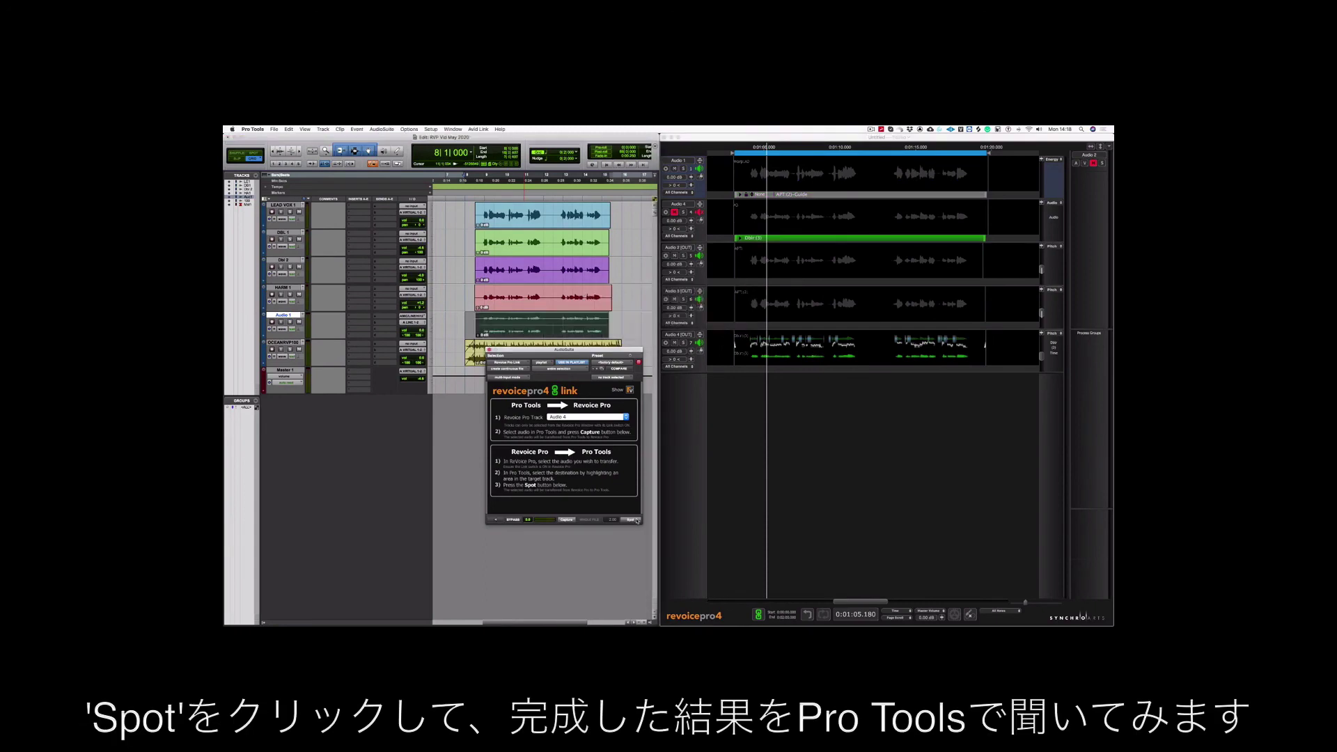
click(467, 232)
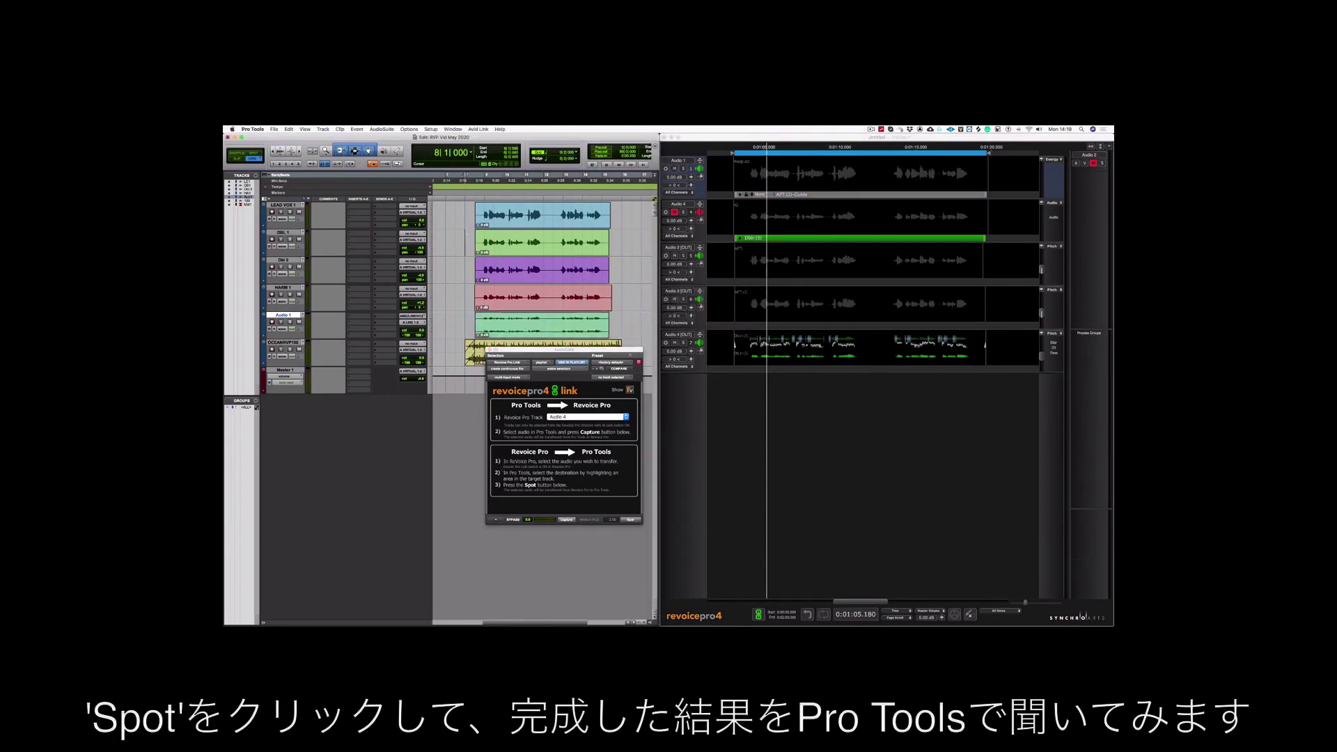
key(space)
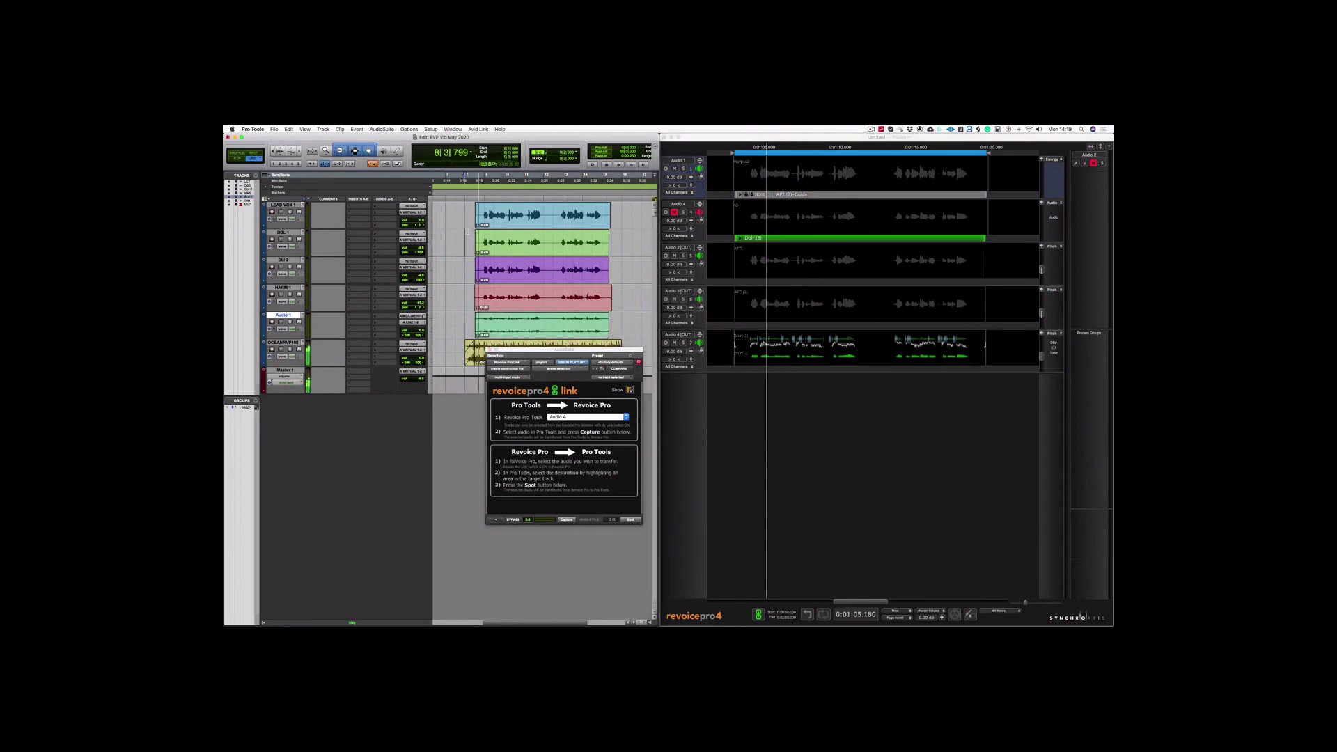